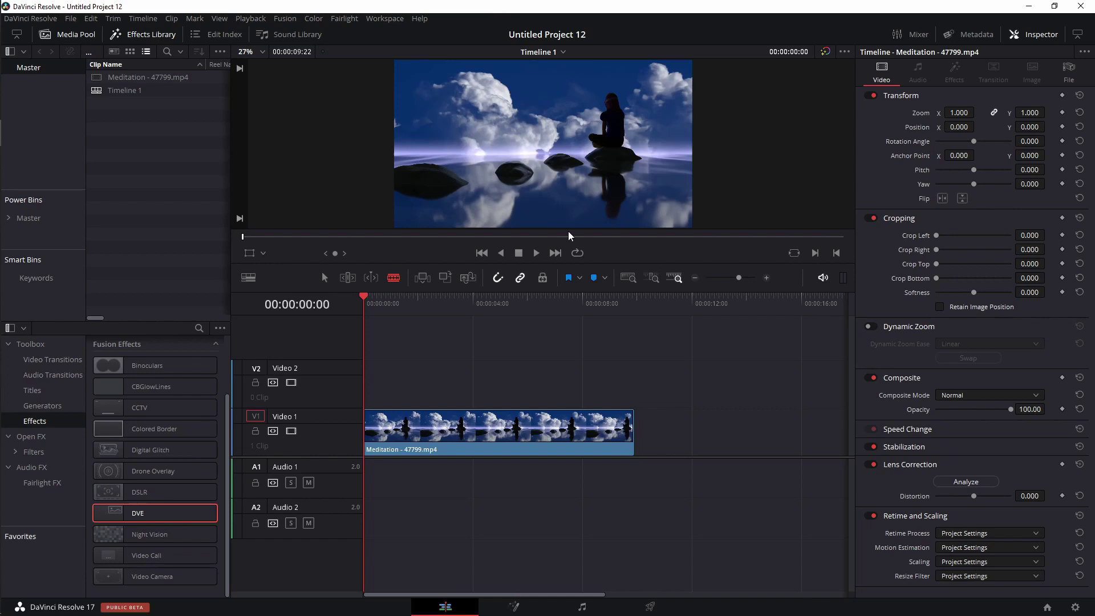
# Switch from the Blade tool back to the Selection tool with the A key.
pyautogui.press('a')
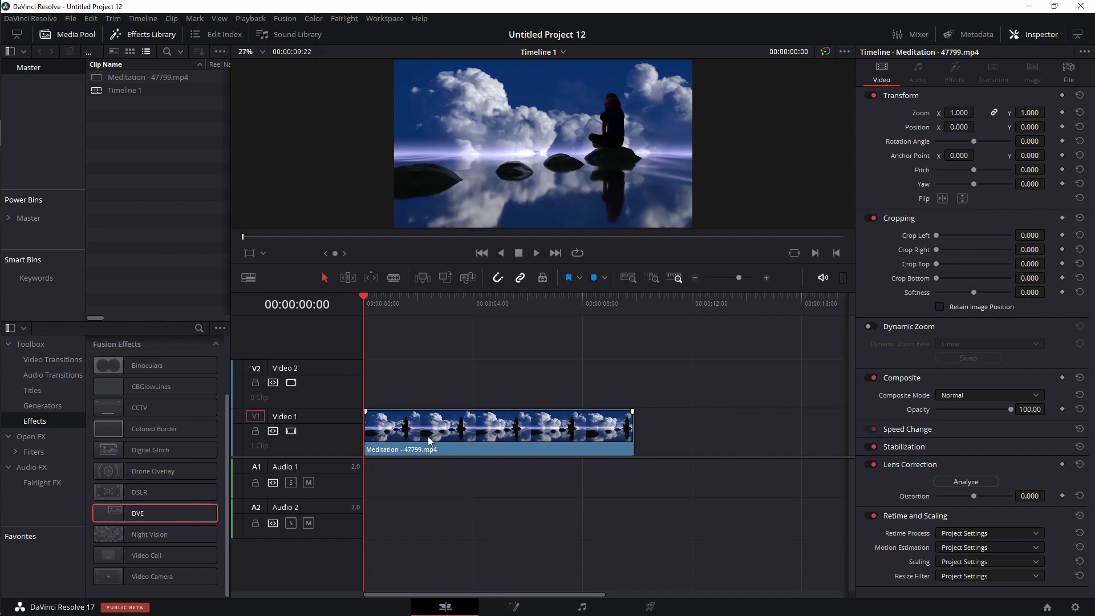
# Take the clip into Fusion, hide the Effects Library, and insert Merge1 between MediaIn1 and MediaOut1.
pyautogui.click(514, 608)
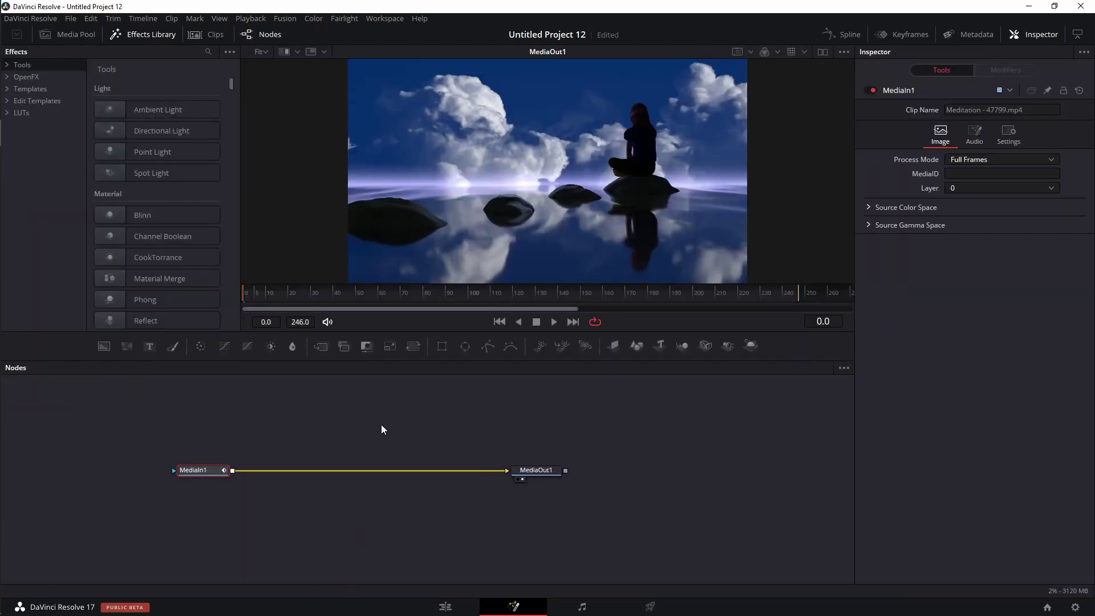
pyautogui.click(143, 34)
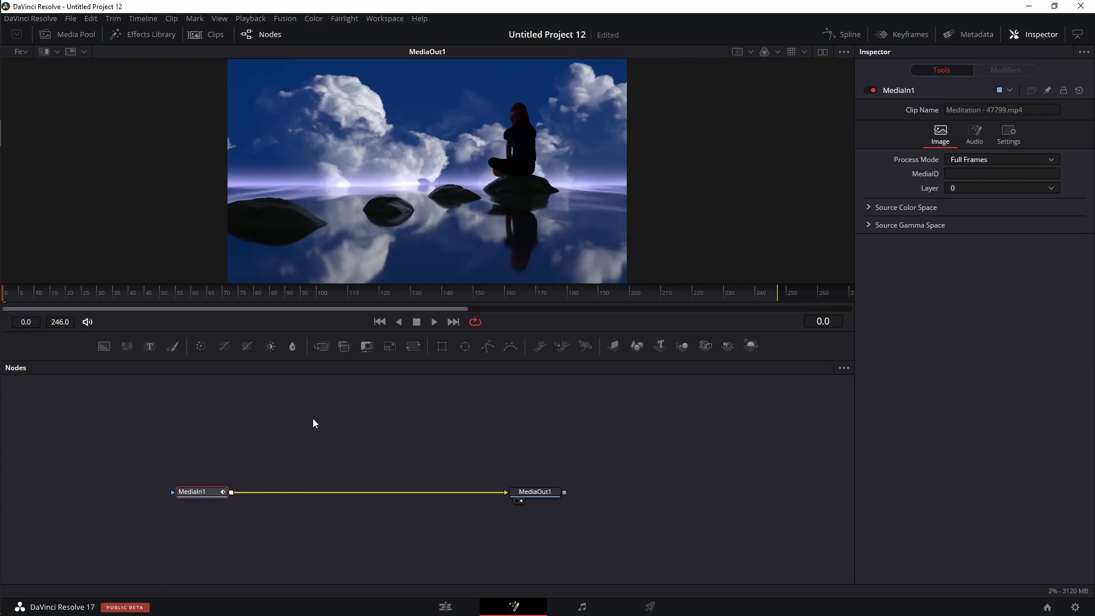
pyautogui.click(322, 347)
pyautogui.moveTo(268, 491); pyautogui.dragTo(336, 493)
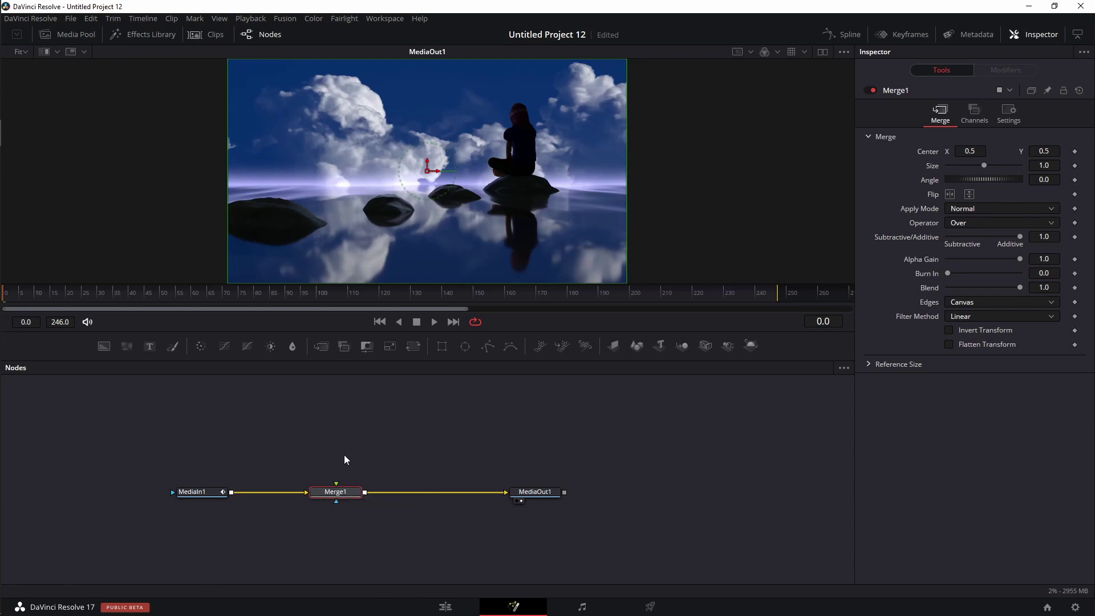
pyautogui.click(358, 432)
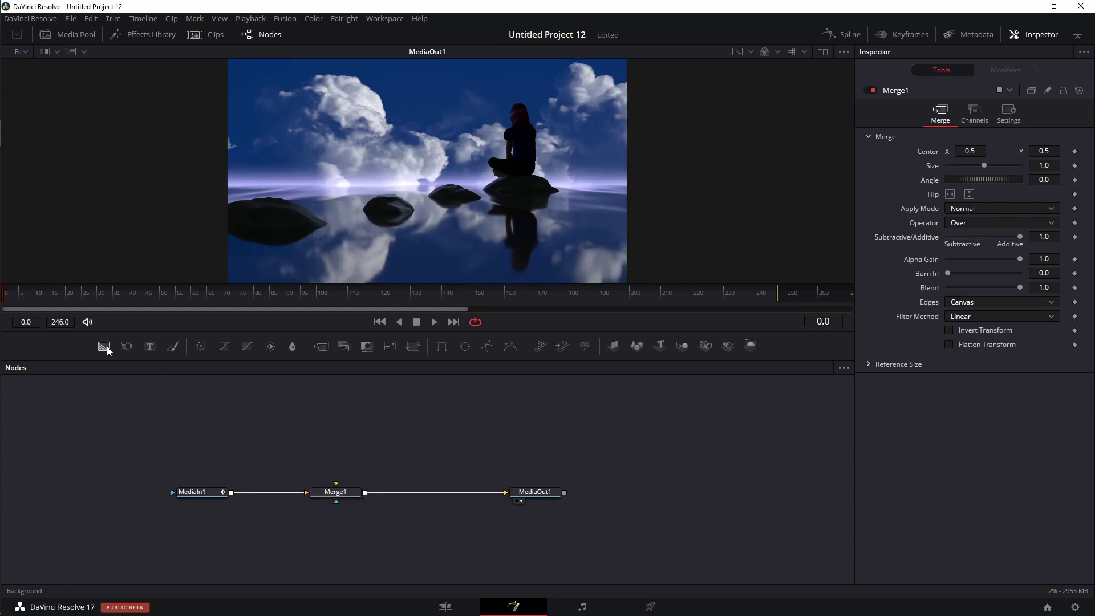
# Feed a Background node into Merge1 and set its Alpha to 0.
pyautogui.moveTo(104, 346); pyautogui.dragTo(338, 494)
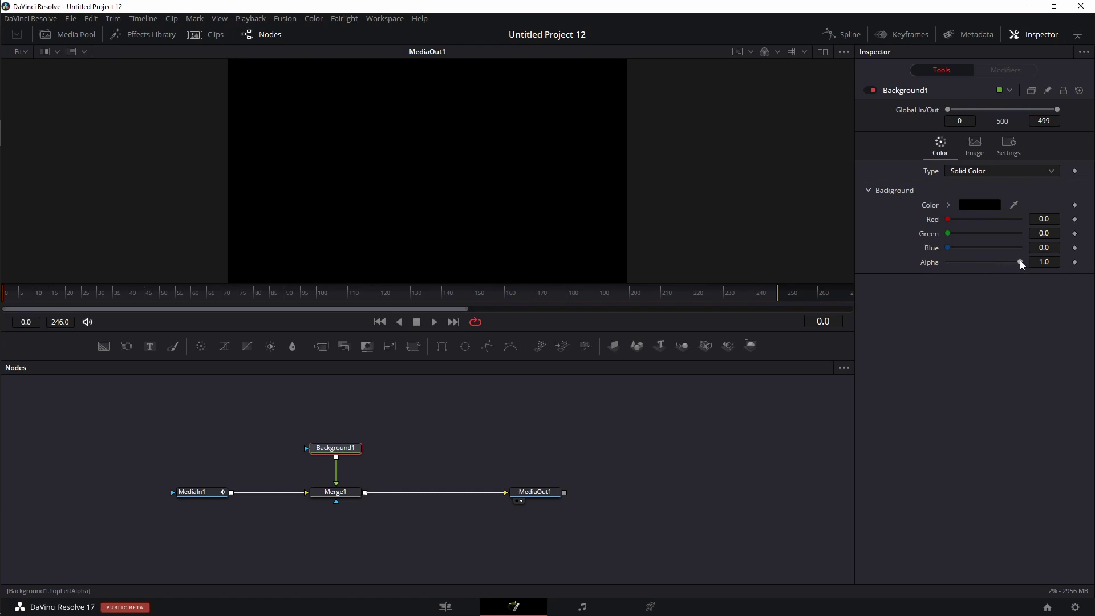
pyautogui.moveTo(1020, 262); pyautogui.dragTo(930, 264)
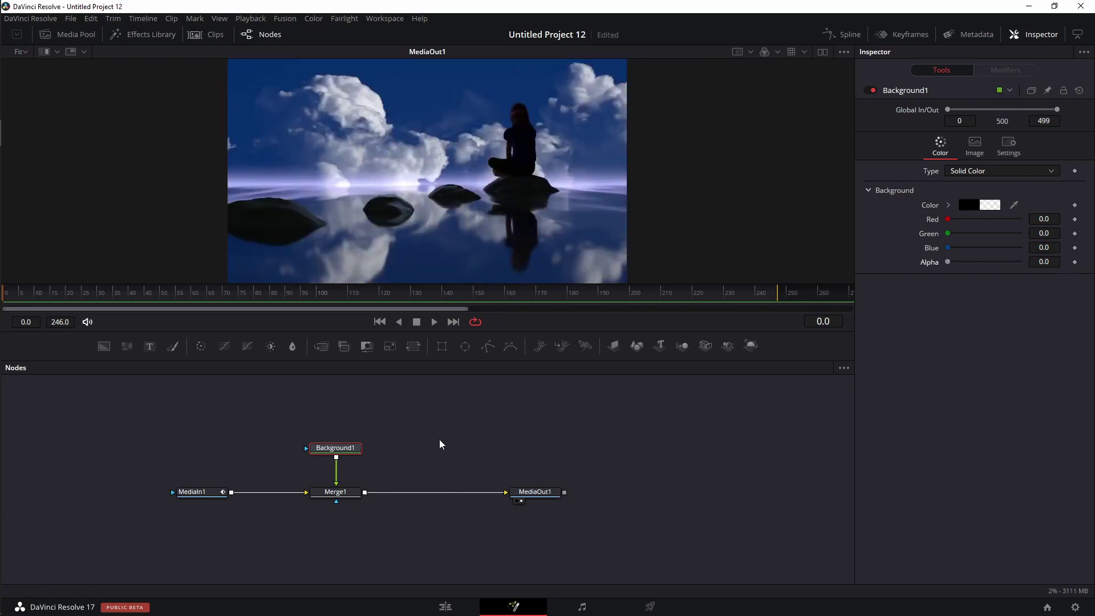
pyautogui.click(340, 493)
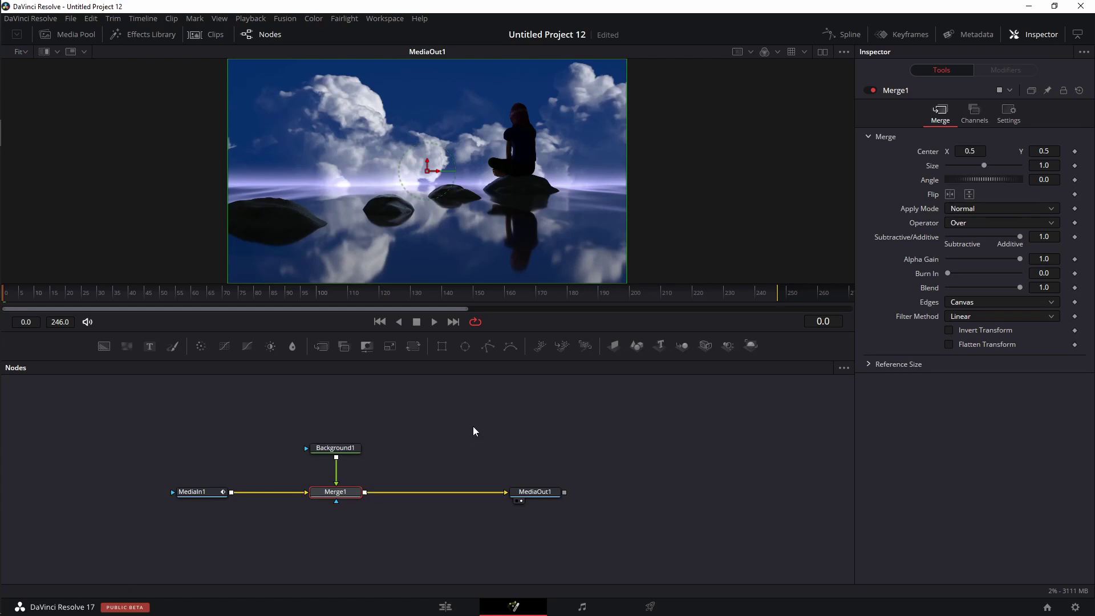
pyautogui.click(346, 448)
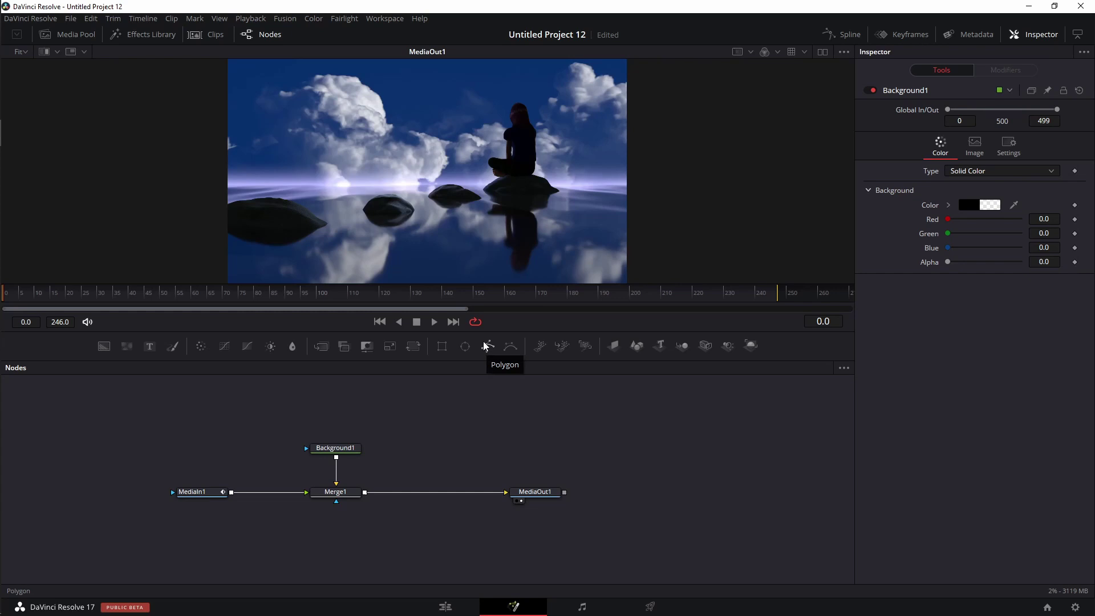
# Connect an Ellipse1 mask to Merge1, then select Background1, Merge1 and Ellipse1 for their context menu.
pyautogui.click(465, 346)
pyautogui.moveTo(440, 407); pyautogui.dragTo(339, 467)
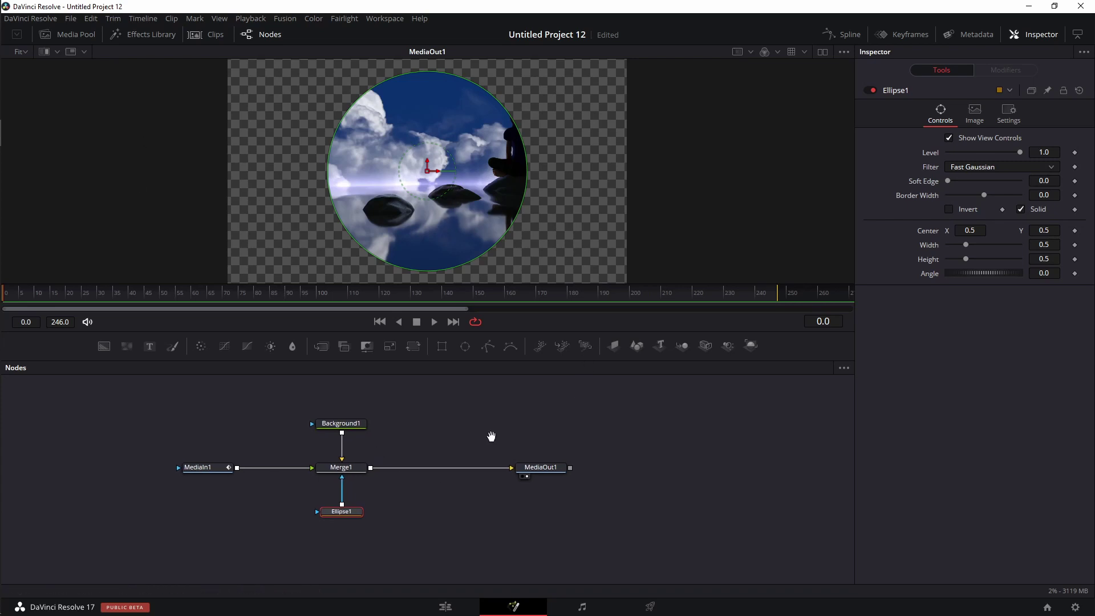
pyautogui.moveTo(283, 392); pyautogui.dragTo(400, 562)
pyautogui.rightClick(352, 468)
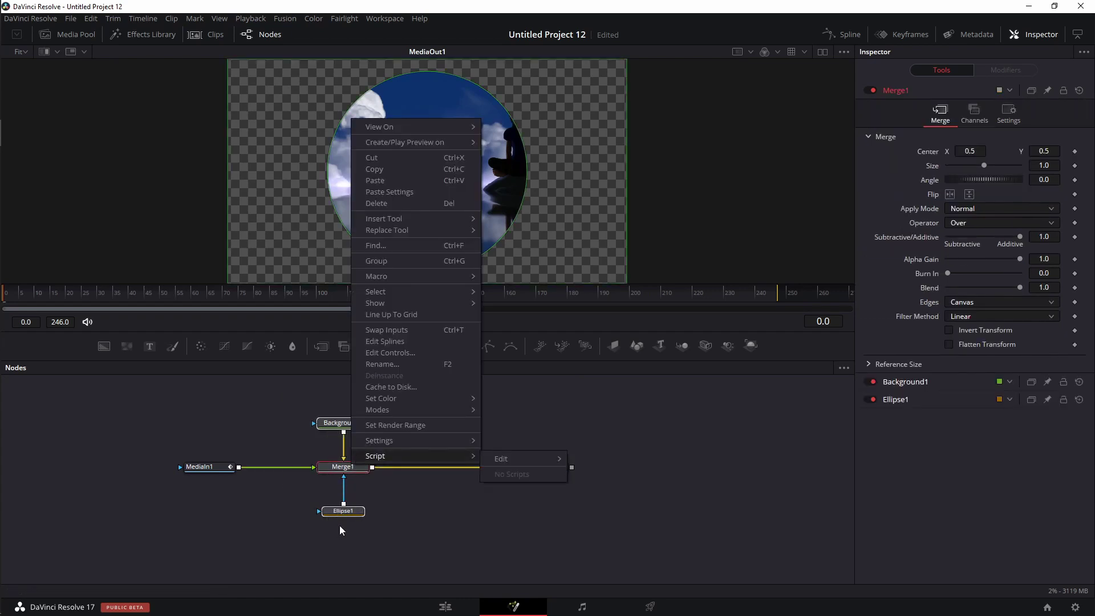
# Create a macro from the selected nodes named EllipseMask and expand Ellipse1's parameter list.
pyautogui.moveTo(376, 276)
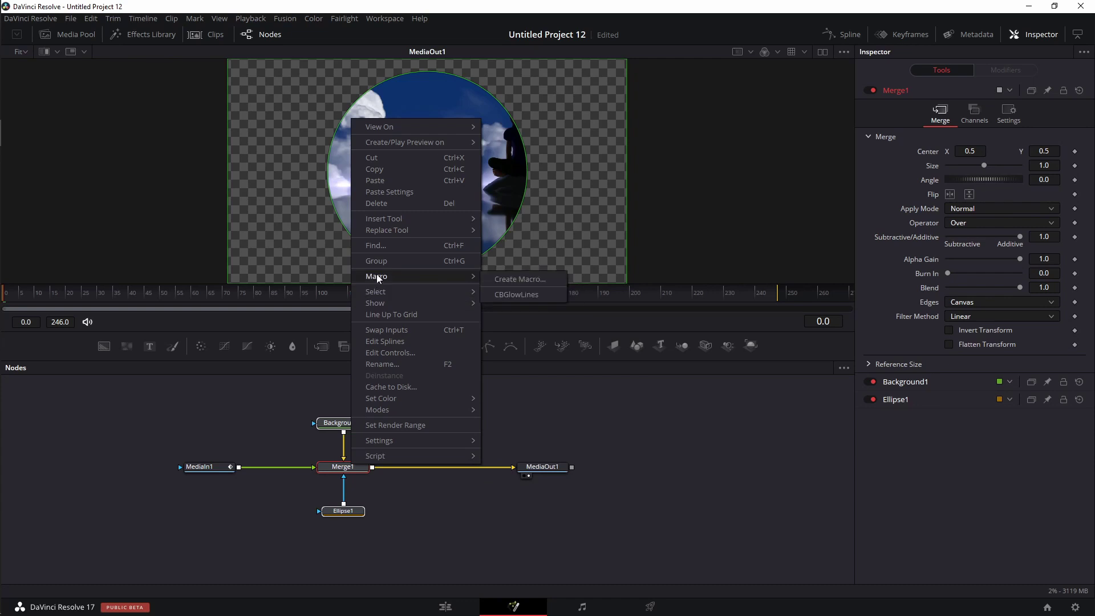
pyautogui.click(511, 279)
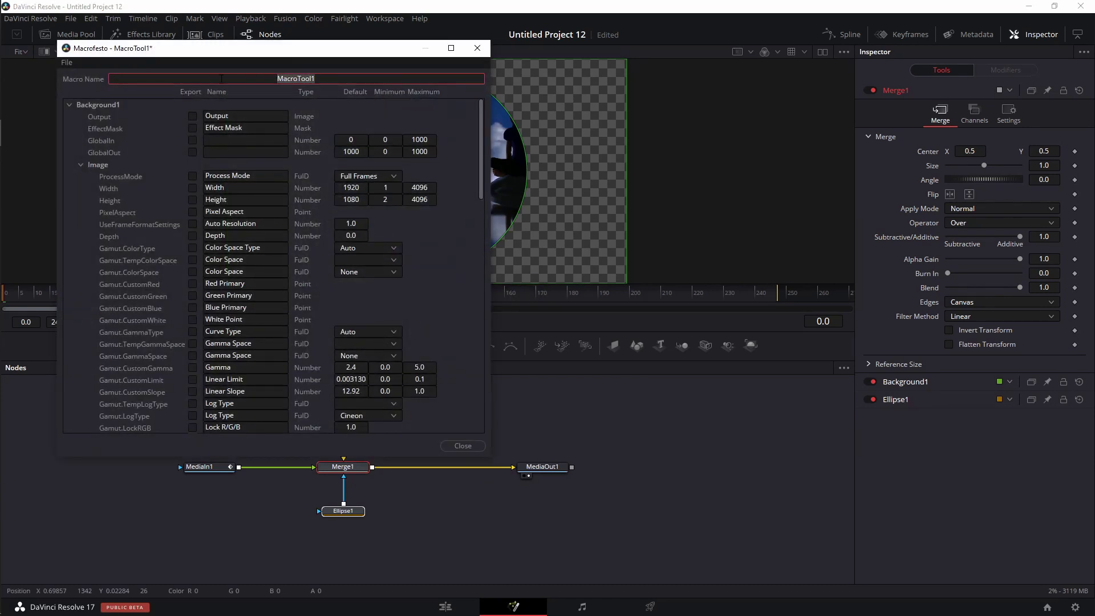
pyautogui.write('EllipseMask')
pyautogui.scroll(-20, 308, 212)
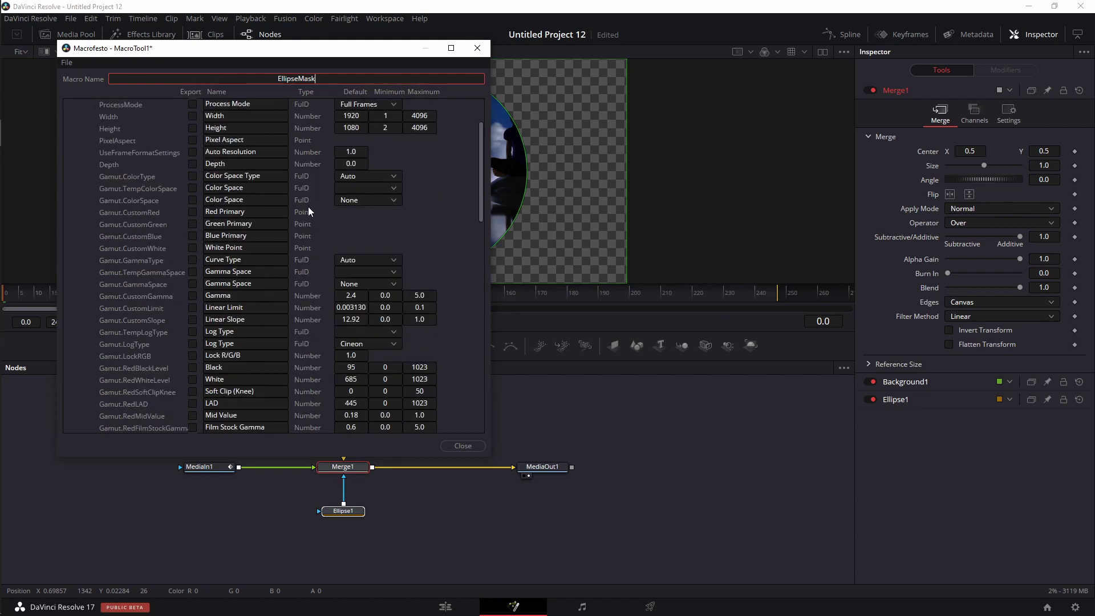
pyautogui.scroll(-5, 309, 211)
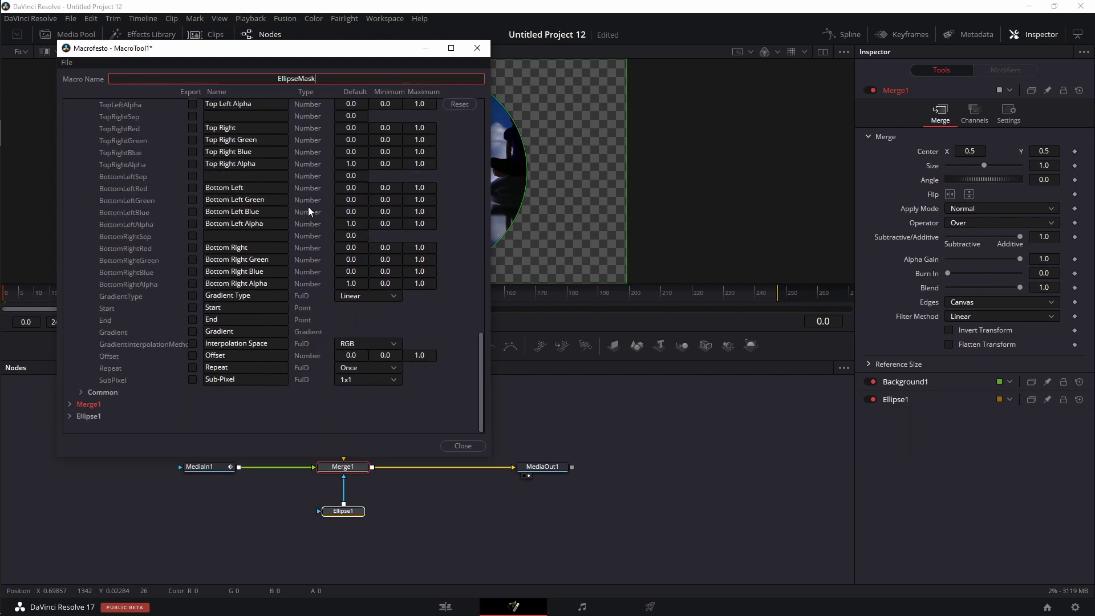
pyautogui.click(70, 416)
pyautogui.scroll(-10, 140, 310)
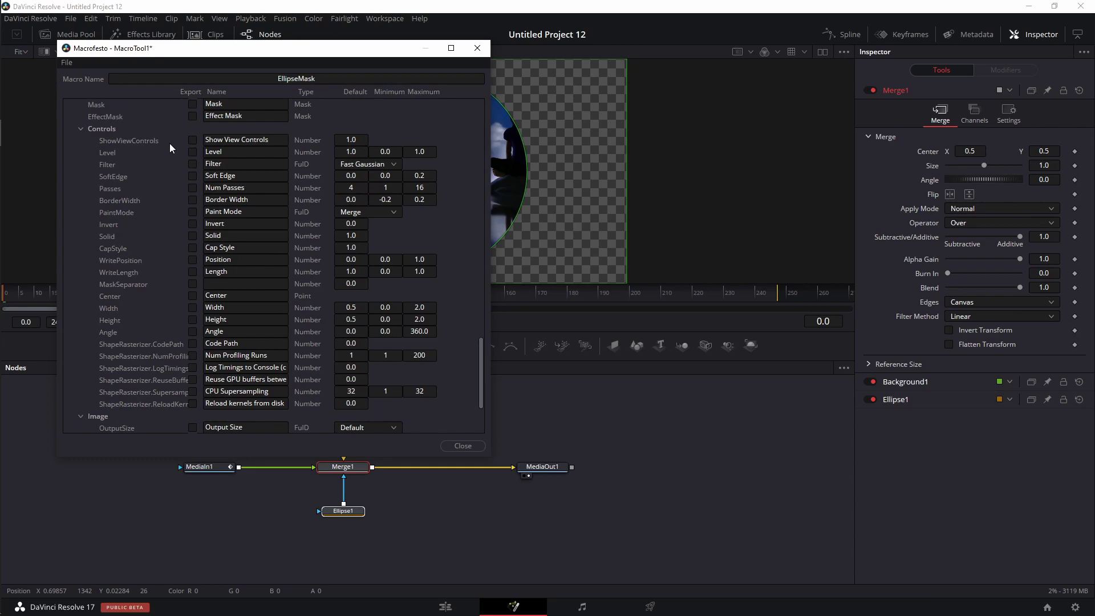
pyautogui.scroll(3, 143, 211)
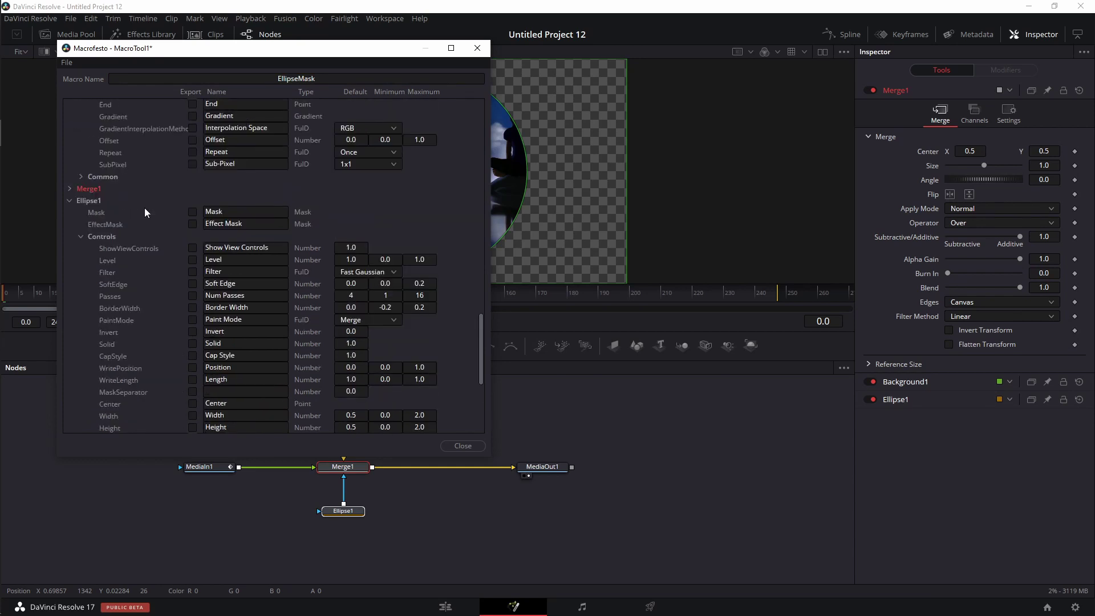
# Review Ellipse1's controls, image and settings tabs, then return to the macro editor.
pyautogui.click(344, 509)
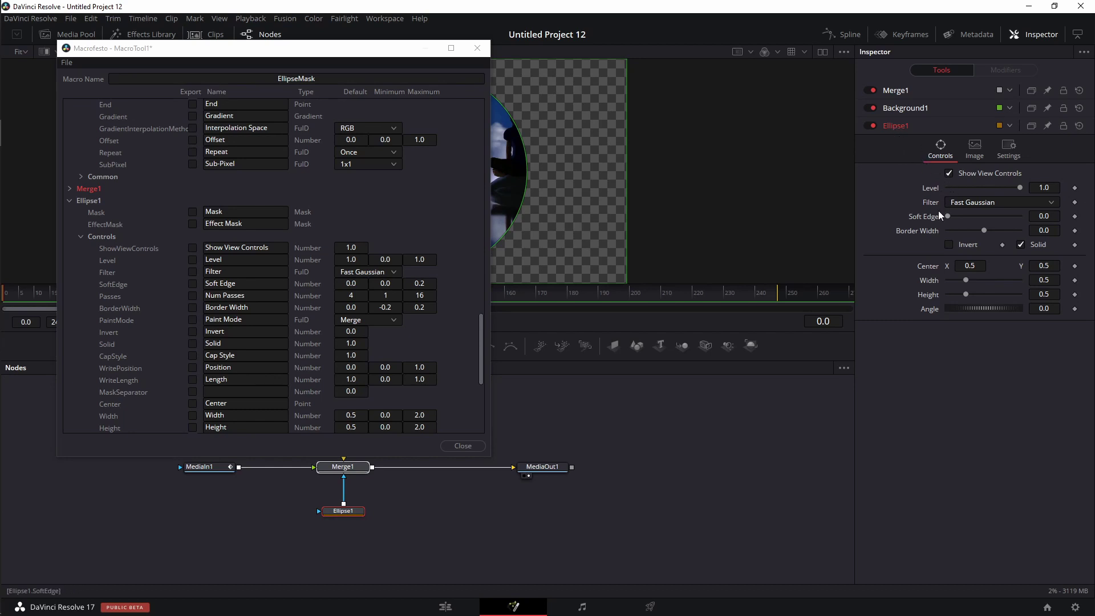
pyautogui.click(975, 154)
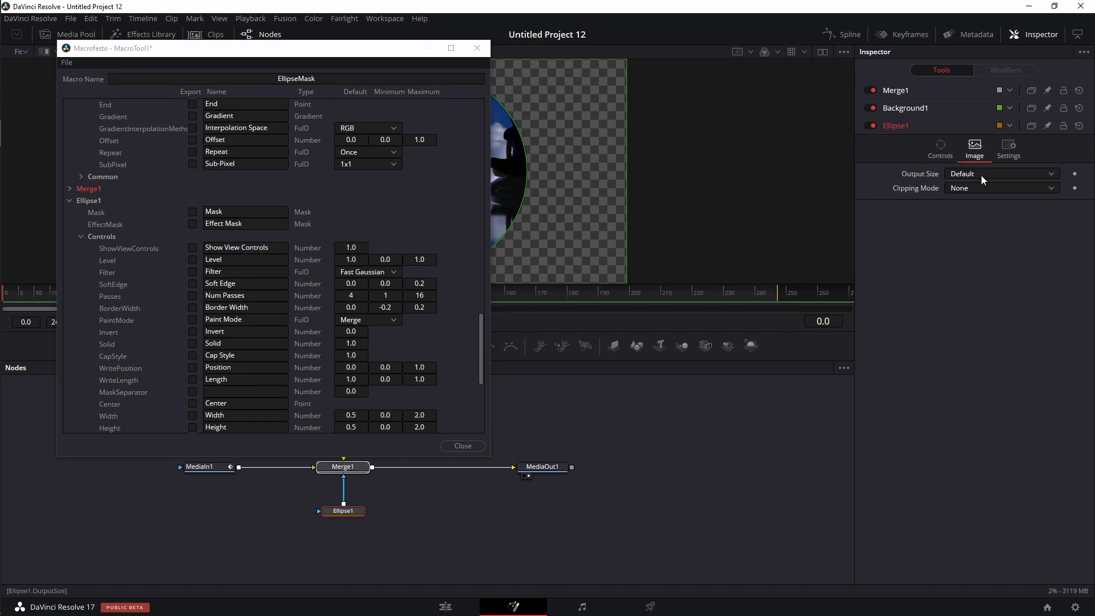
pyautogui.click(1006, 150)
pyautogui.click(941, 151)
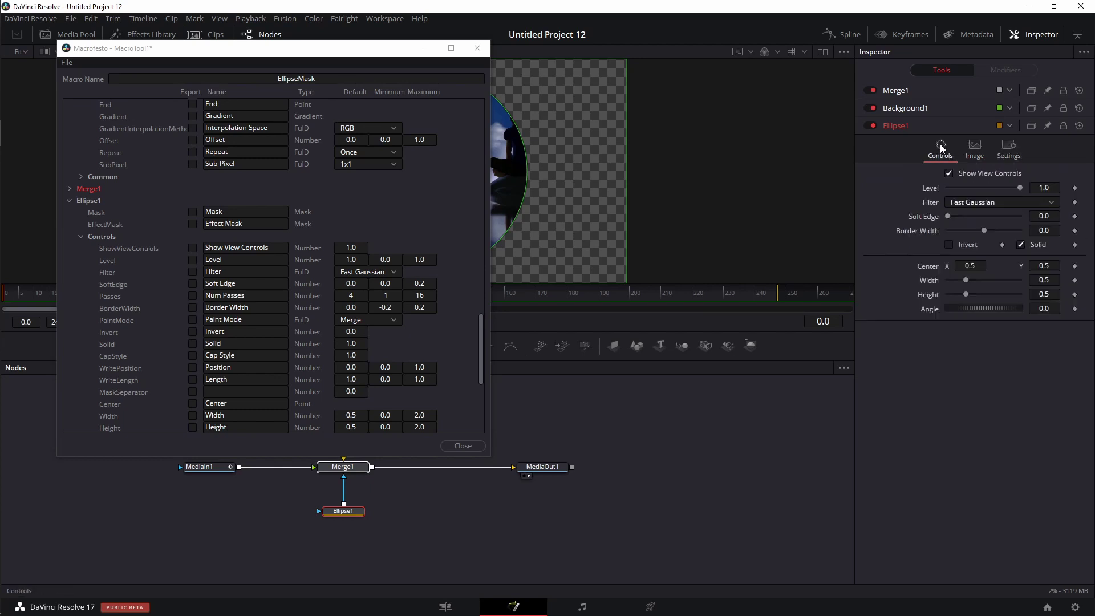
pyautogui.click(165, 212)
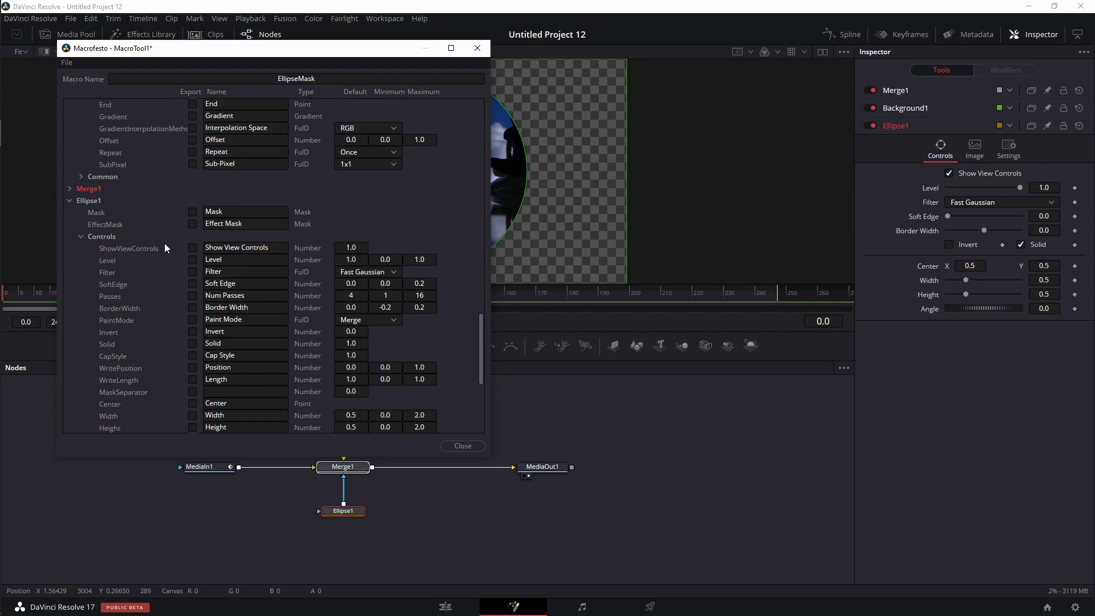
# Export Ellipse1's Show View Controls, Level, Soft Edge and Num Passes in the macro.
pyautogui.click(193, 248)
pyautogui.click(192, 260)
pyautogui.click(193, 284)
pyautogui.click(193, 296)
pyautogui.scroll(-3, 170, 287)
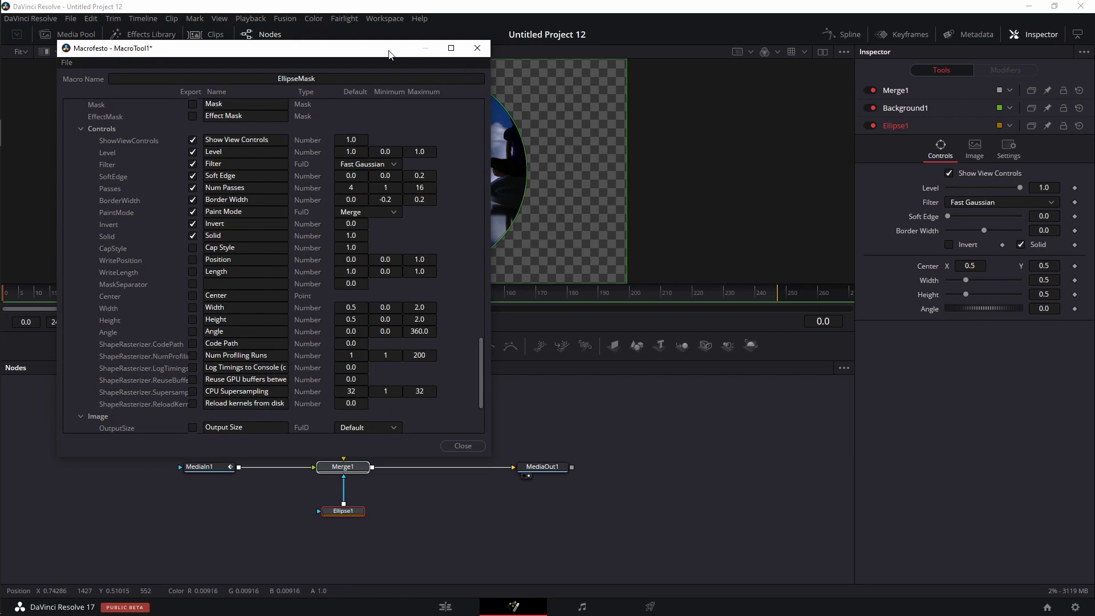
pyautogui.moveTo(389, 53); pyautogui.dragTo(269, 94)
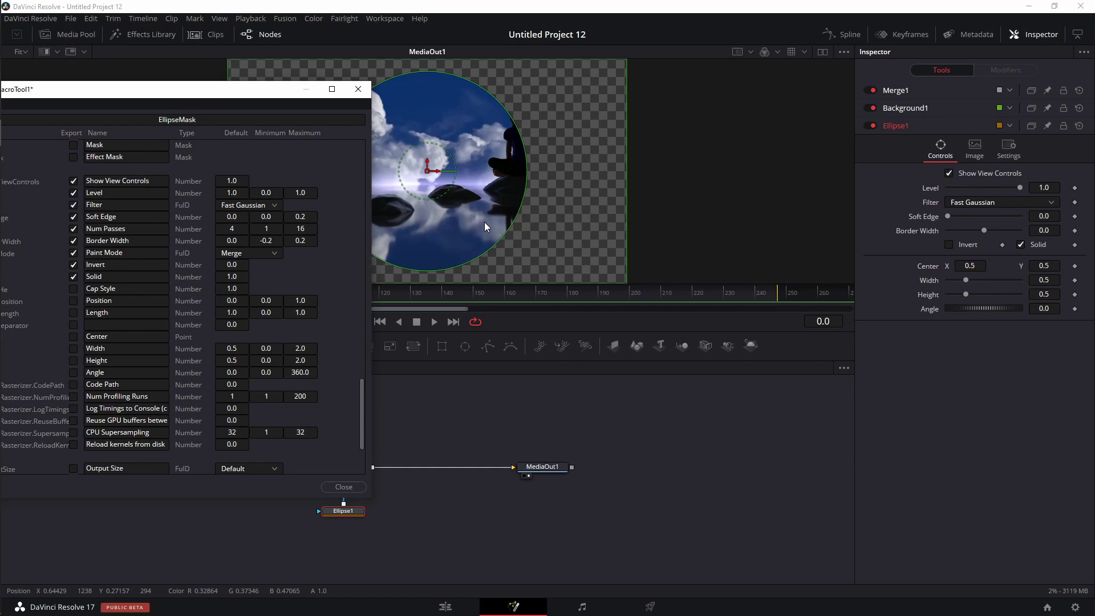
pyautogui.moveTo(158, 97); pyautogui.dragTo(297, 65)
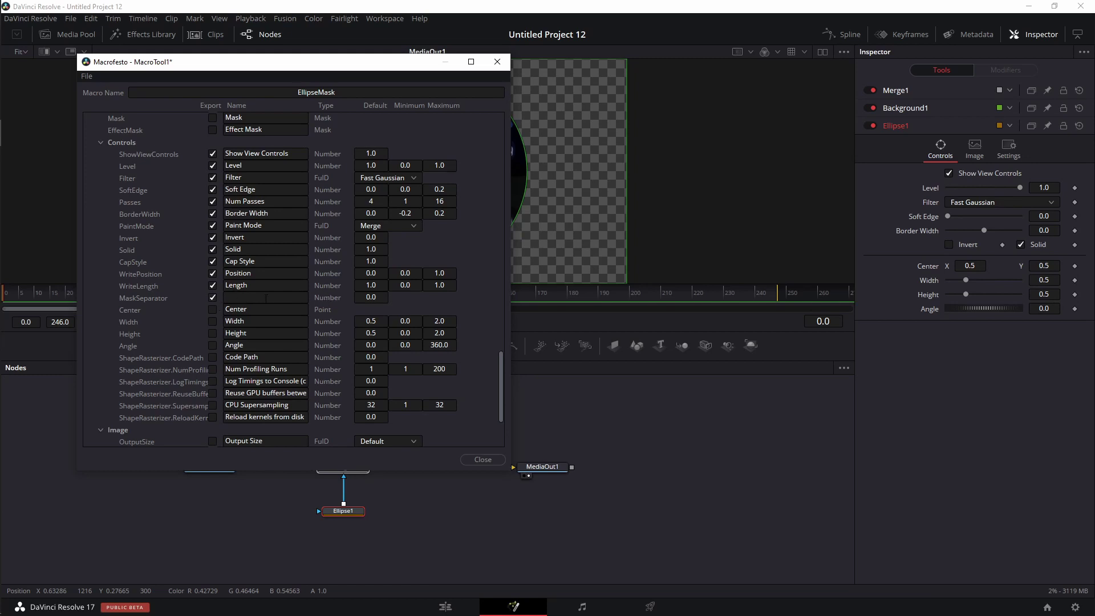
# Set the MaskSeparator default value to 1.
pyautogui.click(370, 298)
pyautogui.write('1')
pyautogui.press('Return')
# Export the timing-log, GPU buffer reuse, CPU Supersampling and kernel-reload options, then close the editor.
pyautogui.click(212, 381)
pyautogui.click(212, 393)
pyautogui.click(212, 405)
pyautogui.click(212, 417)
pyautogui.scroll(-3, 193, 346)
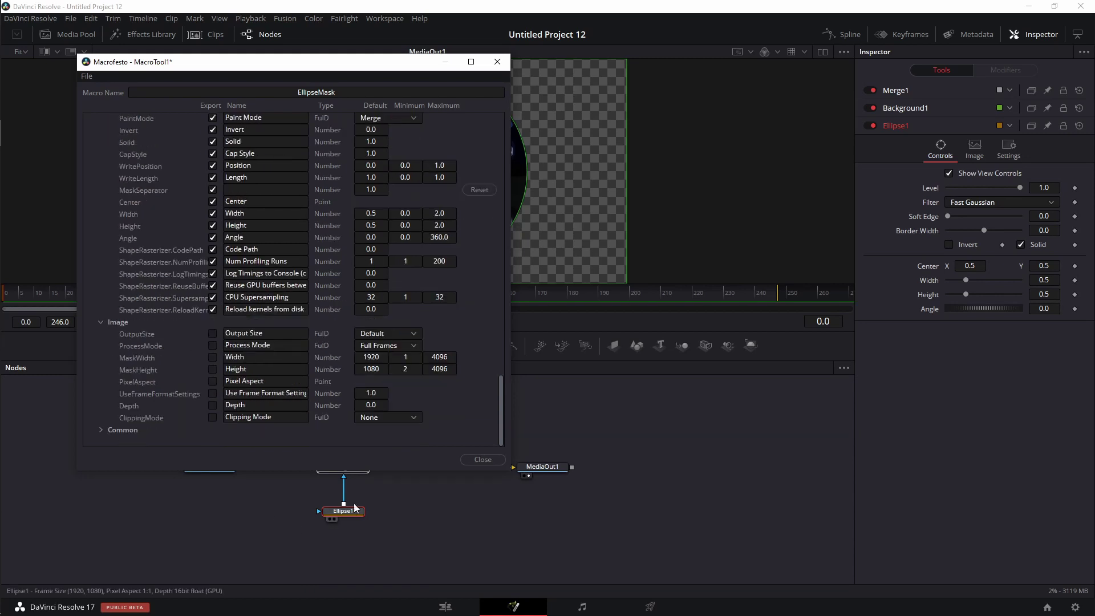
pyautogui.click(480, 461)
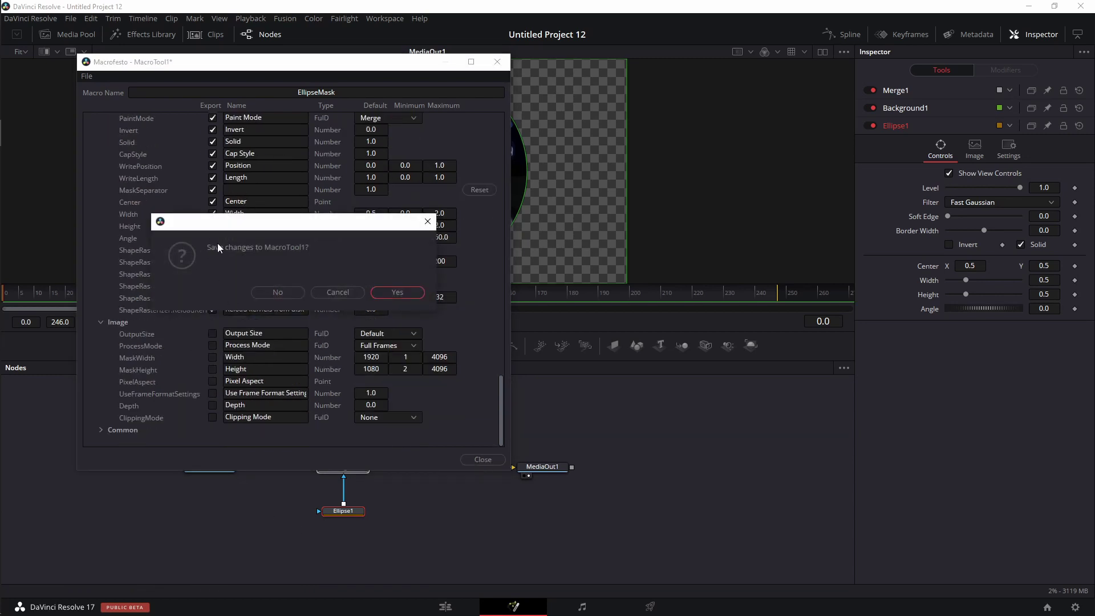
# Confirm saving and store the macro as EllipseMask.setting in Fusion\Templates\Edit\Effects.
pyautogui.click(391, 293)
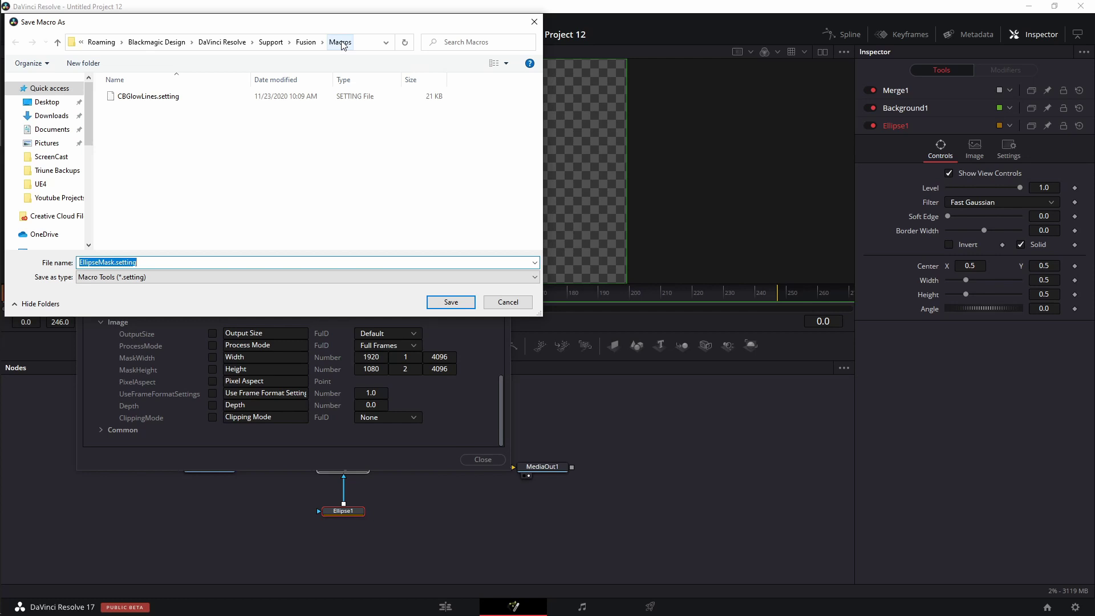
pyautogui.click(306, 45)
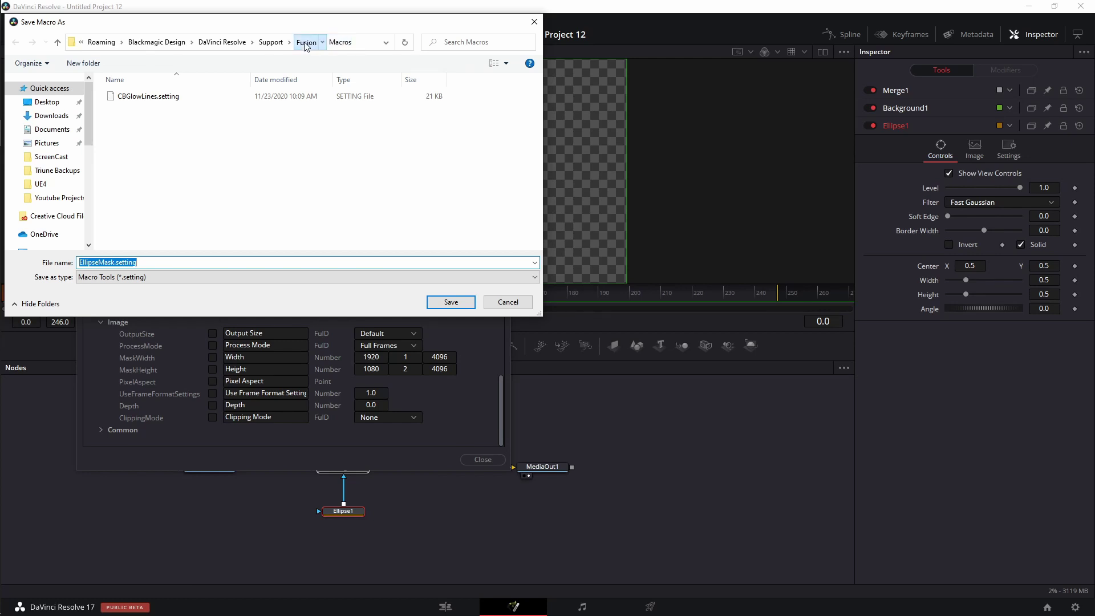
pyautogui.scroll(-2, 171, 138)
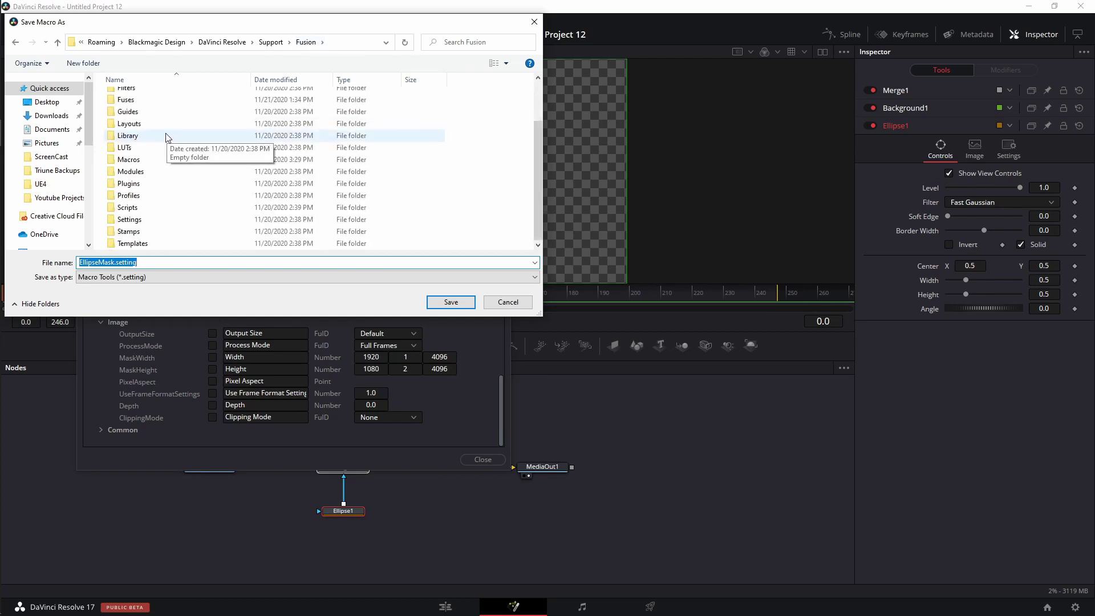
pyautogui.doubleClick(121, 244)
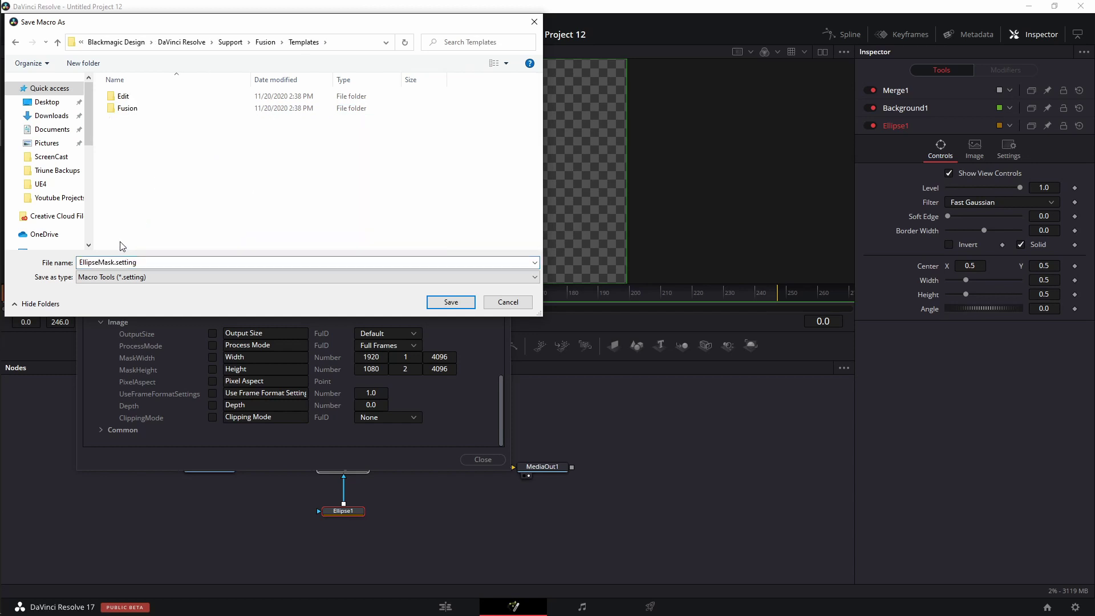
pyautogui.doubleClick(118, 97)
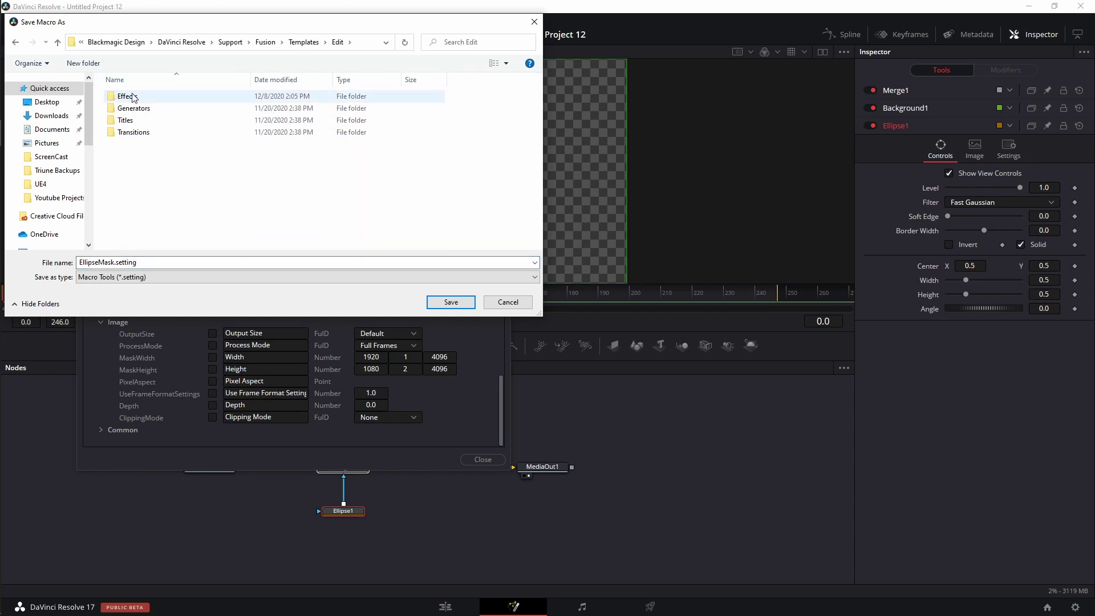
pyautogui.doubleClick(120, 97)
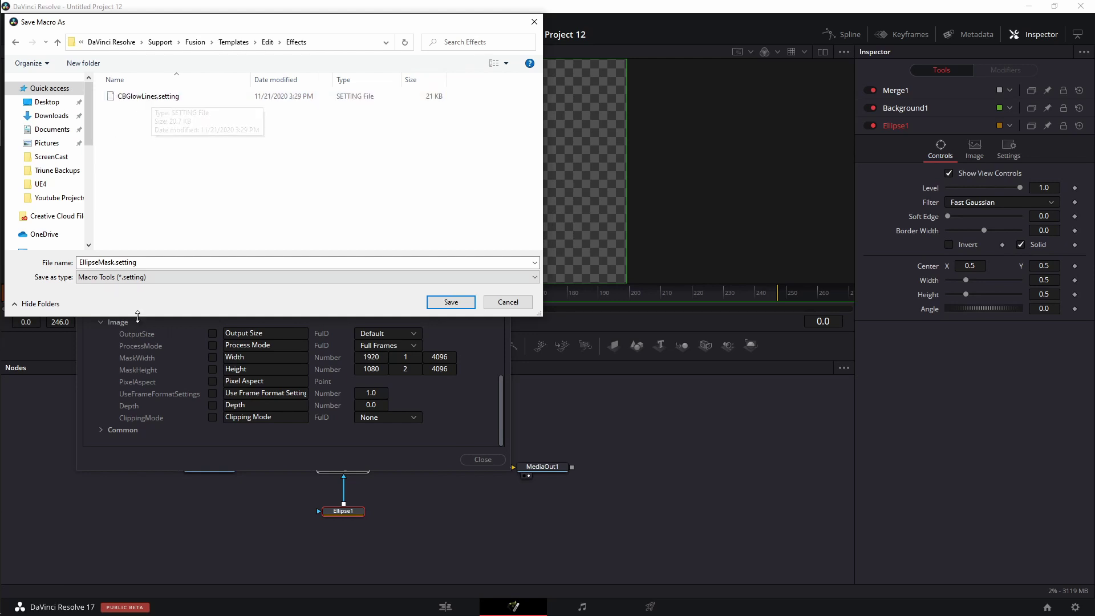
pyautogui.click(449, 301)
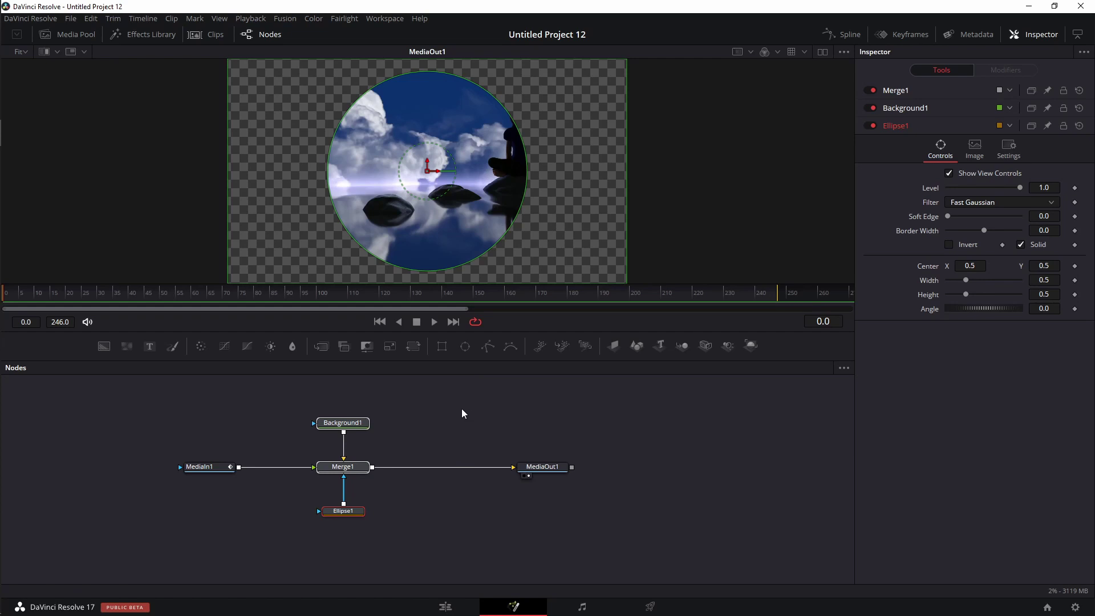
# Quit DaVinci Resolve and relaunch it from the desktop icon.
pyautogui.click(1081, 6)
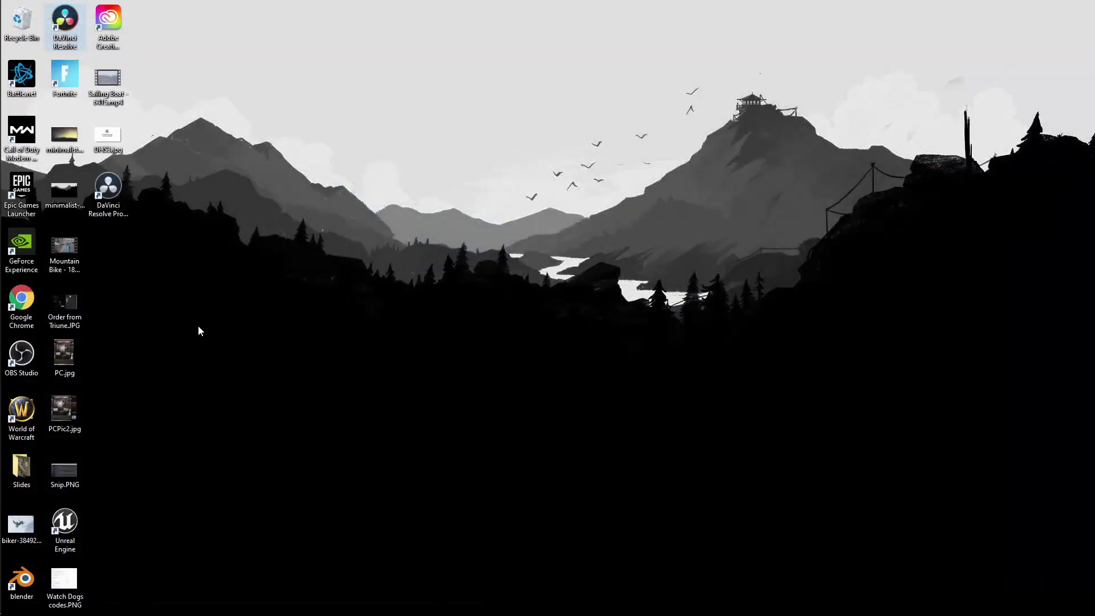
pyautogui.doubleClick(66, 21)
# Import media into the Media Pool, then unstar and re-star EllipseMask in Fusion Effects.
pyautogui.rightClick(98, 84)
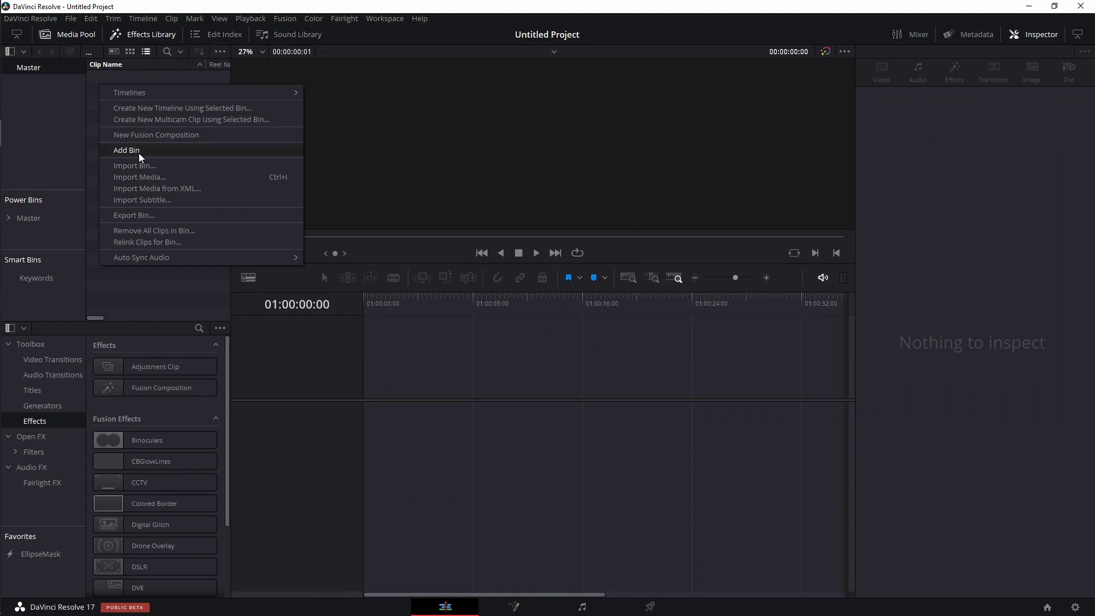
pyautogui.click(134, 175)
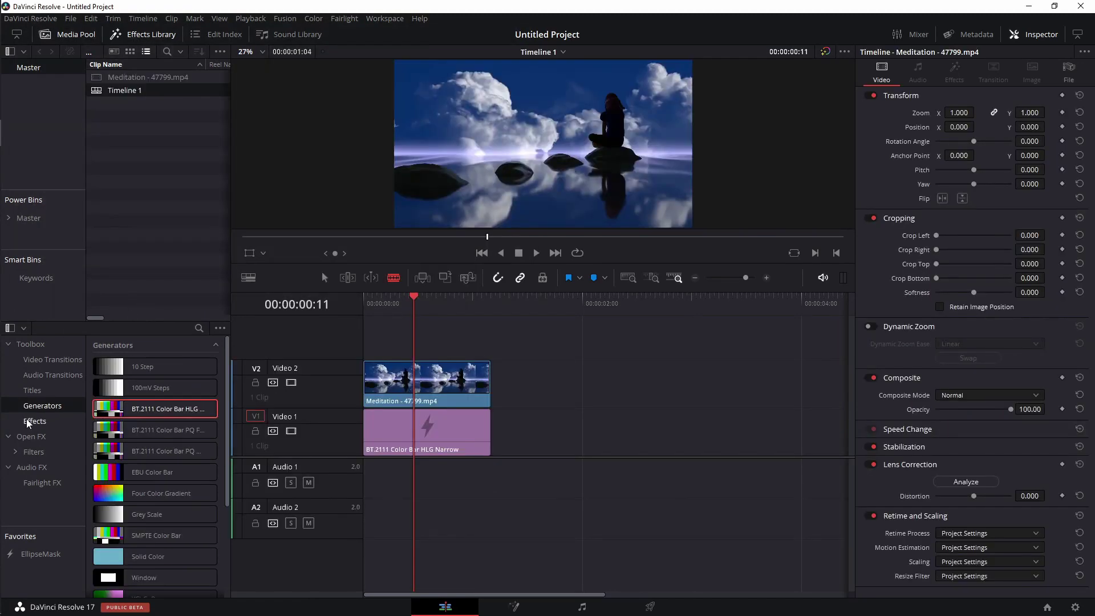
pyautogui.click(34, 423)
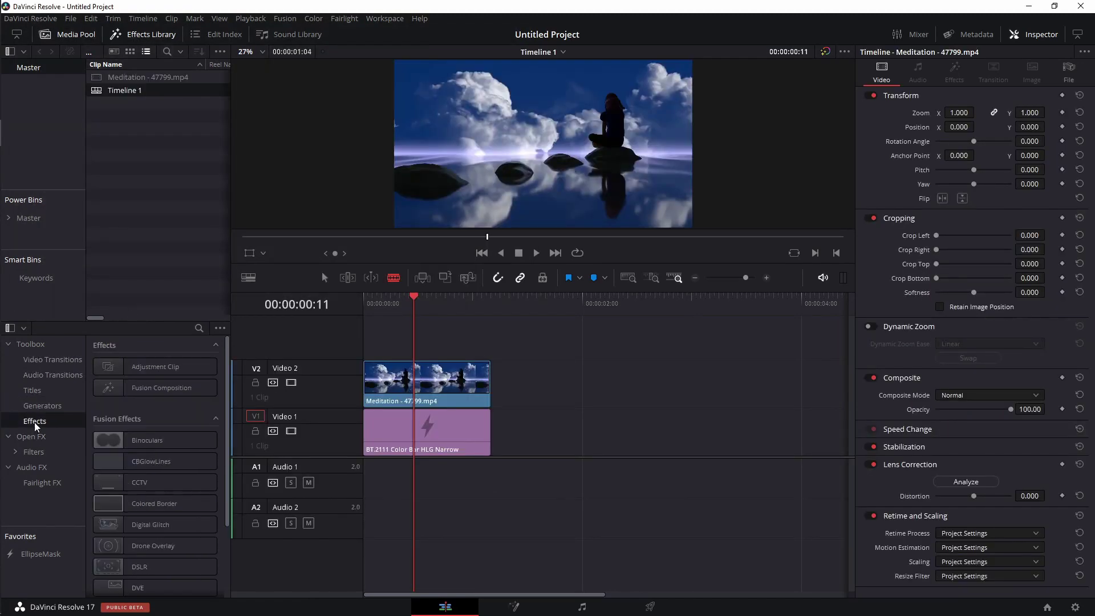
pyautogui.scroll(-1, 172, 413)
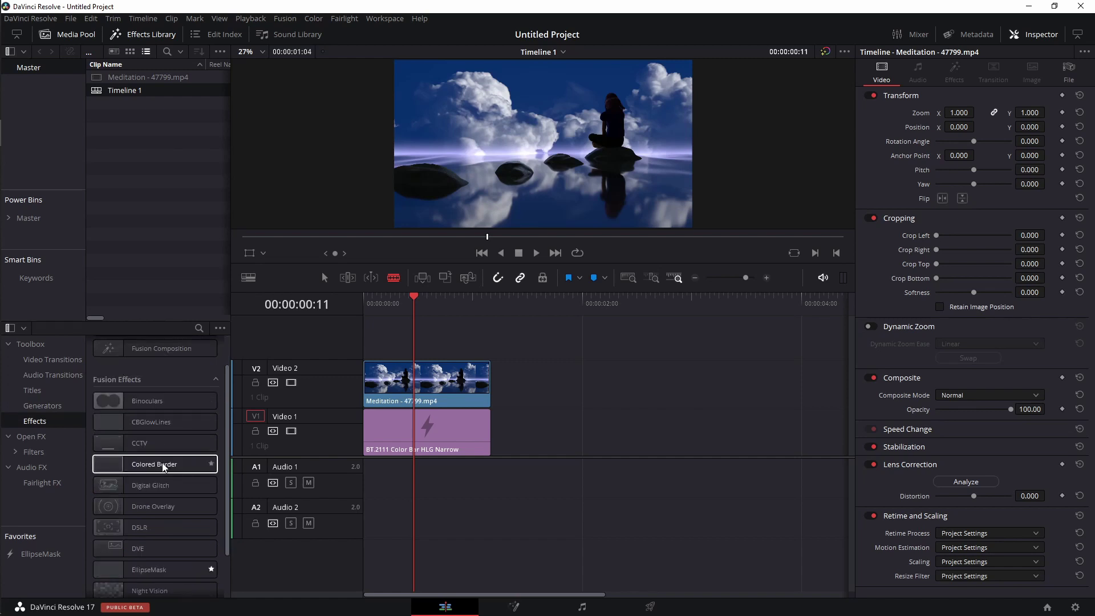
pyautogui.scroll(-1, 163, 465)
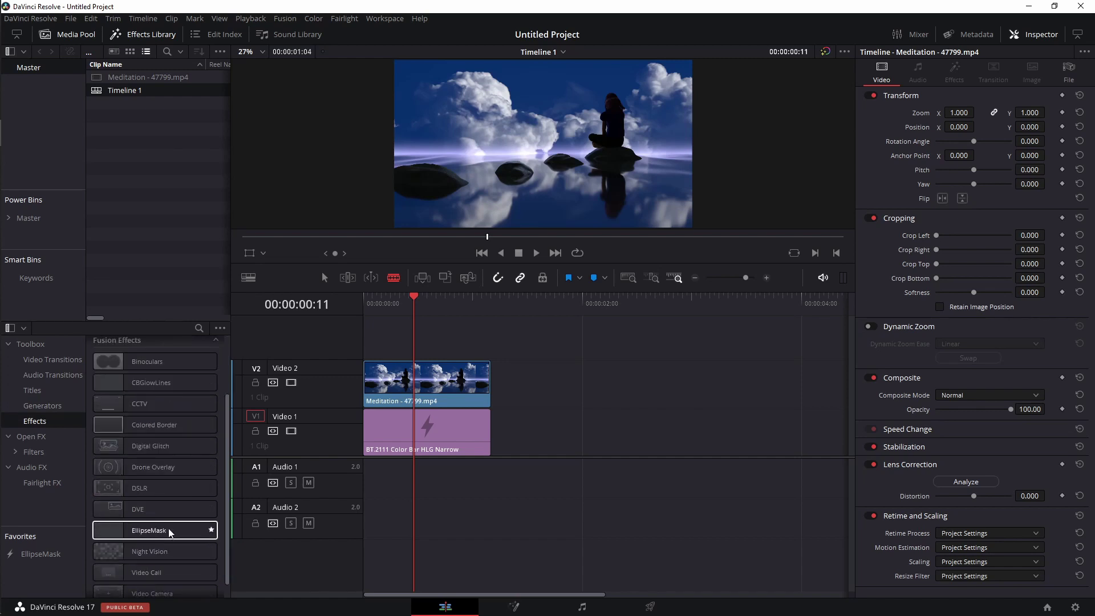
pyautogui.rightClick(140, 531)
pyautogui.click(139, 456)
pyautogui.click(212, 530)
# Apply EllipseMask to the Meditation clip on Video 2 and step the playhead onto it.
pyautogui.moveTo(118, 531); pyautogui.dragTo(418, 376)
pyautogui.click(405, 296)
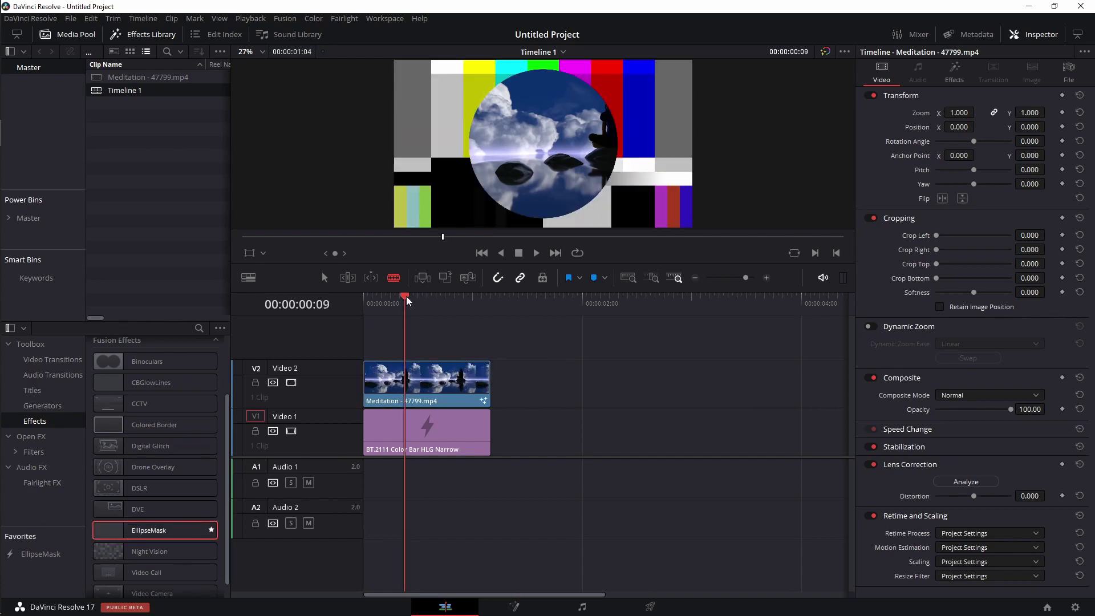
pyautogui.moveTo(407, 298); pyautogui.dragTo(418, 298)
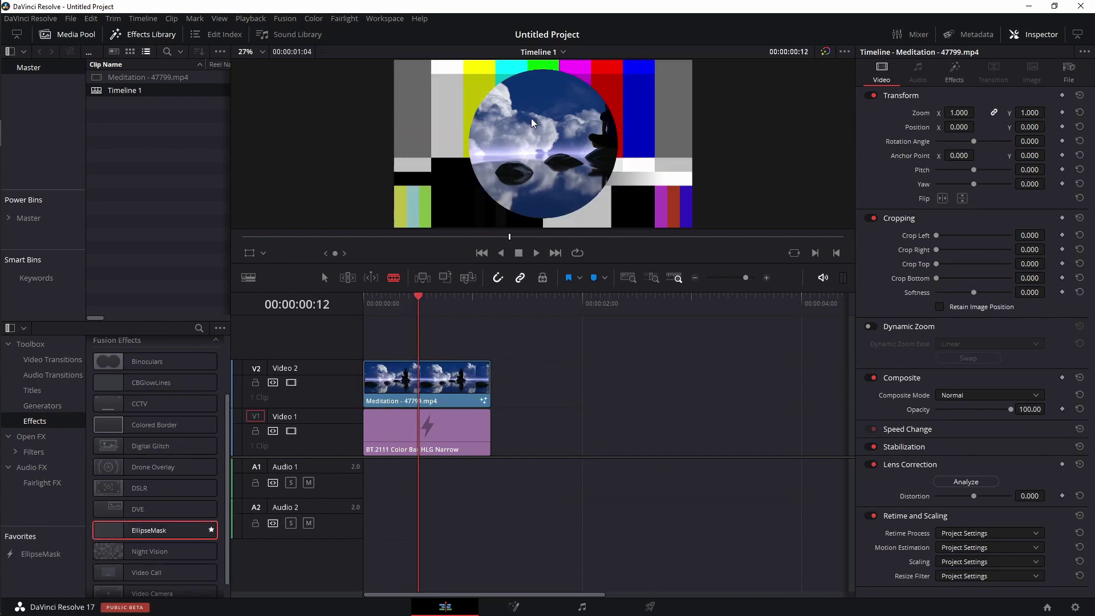
pyautogui.press('Left')
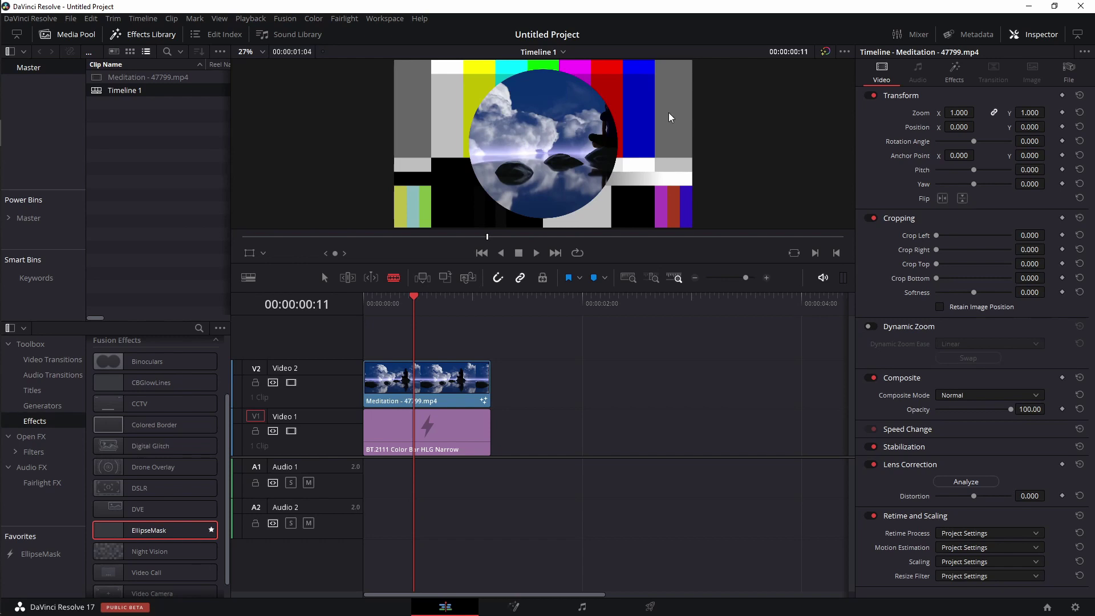
# Adjust EllipseMask's Center in the Inspector, reset it to 0.5, and open the viewer overlay options.
pyautogui.click(946, 78)
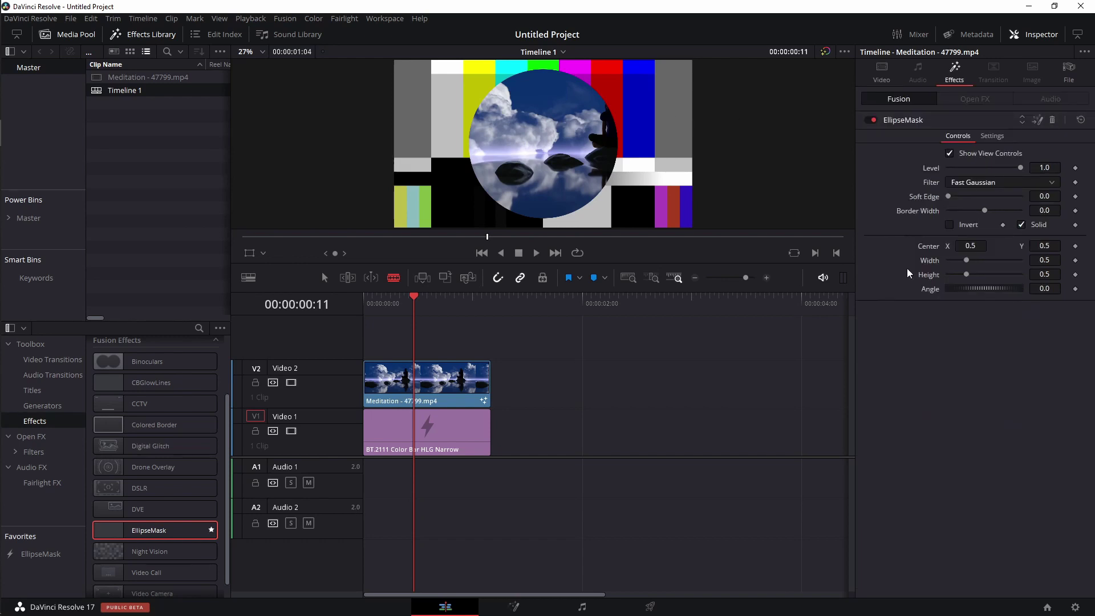
pyautogui.moveTo(970, 245)
pyautogui.mouseDown()
pyautogui.moveTo(947, 245)
pyautogui.moveTo(969, 246)
pyautogui.mouseUp()
pyautogui.moveTo(1044, 245); pyautogui.dragTo(967, 265)
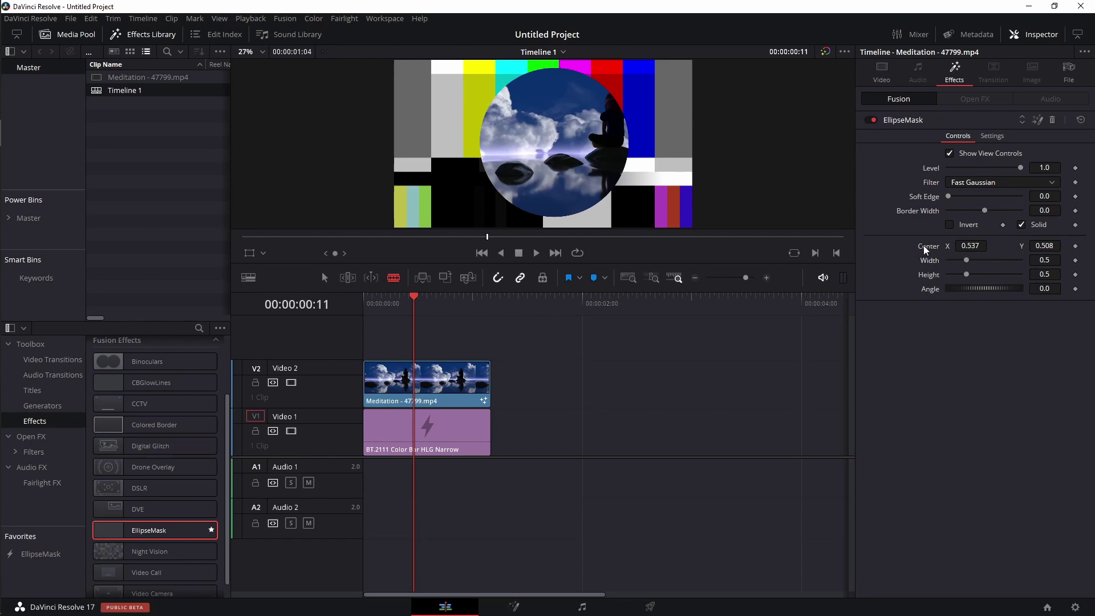
pyautogui.doubleClick(923, 245)
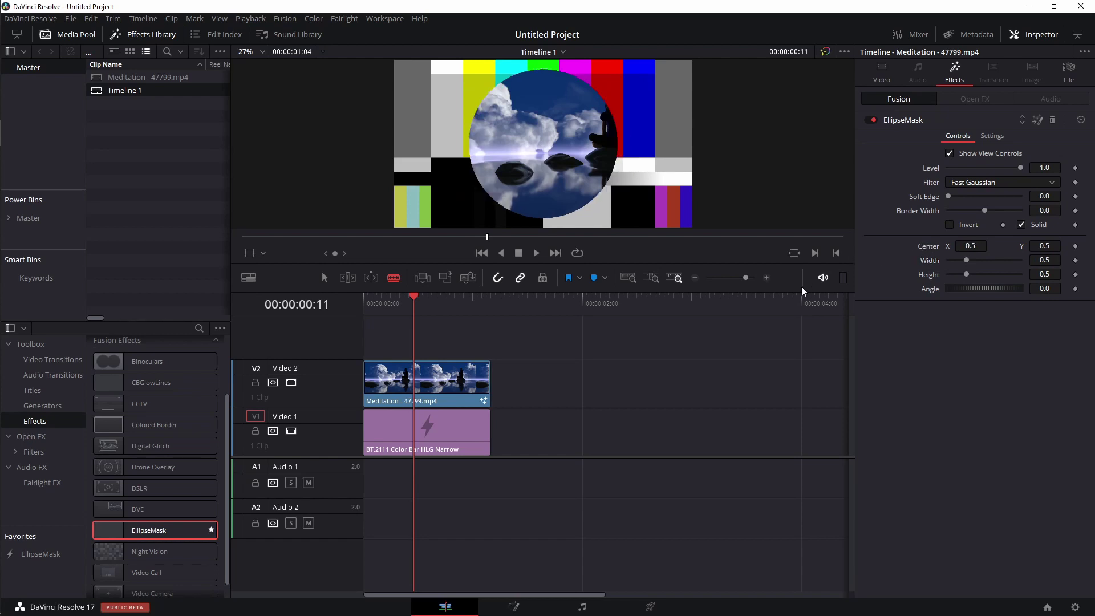
pyautogui.click(258, 252)
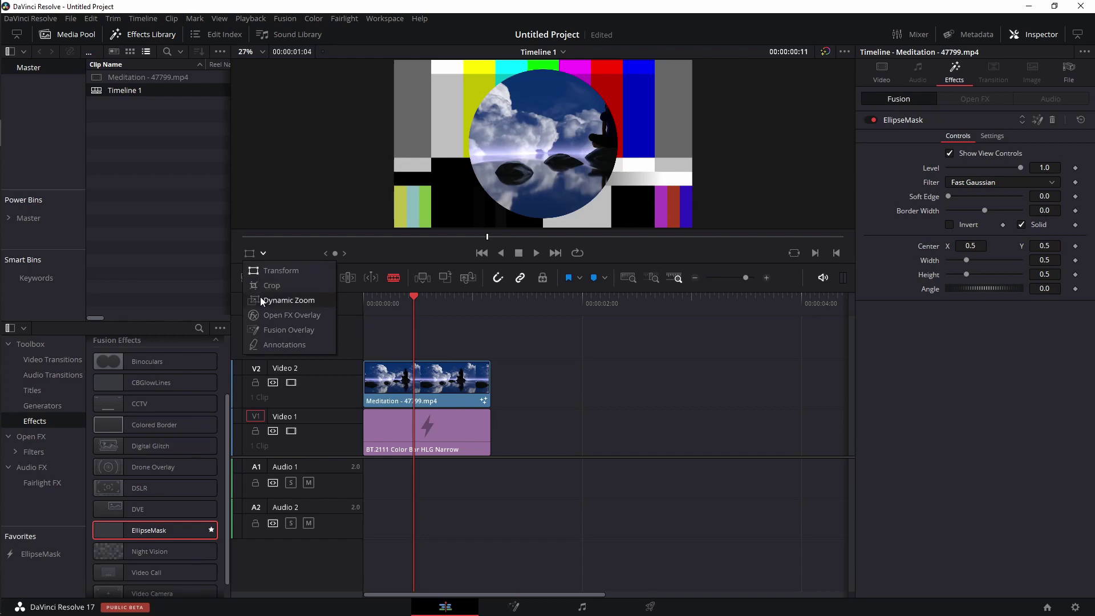
# Place the ellipse mask over the seated figure at Center 0.731/0.629, size 0.492, Soft Edge 0.1244.
pyautogui.click(275, 331)
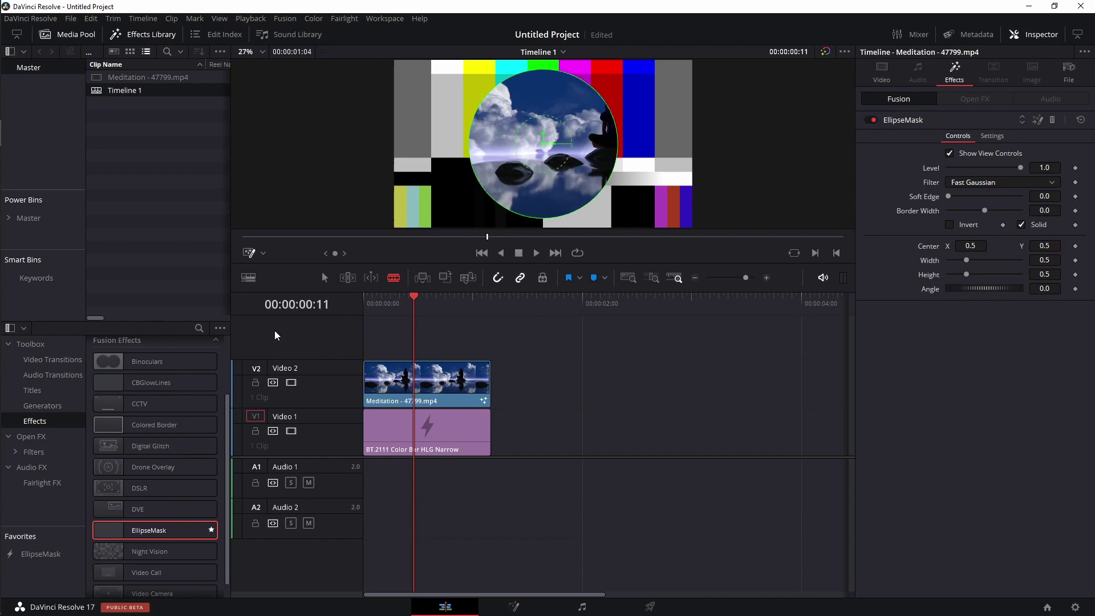
pyautogui.moveTo(549, 145); pyautogui.dragTo(601, 123)
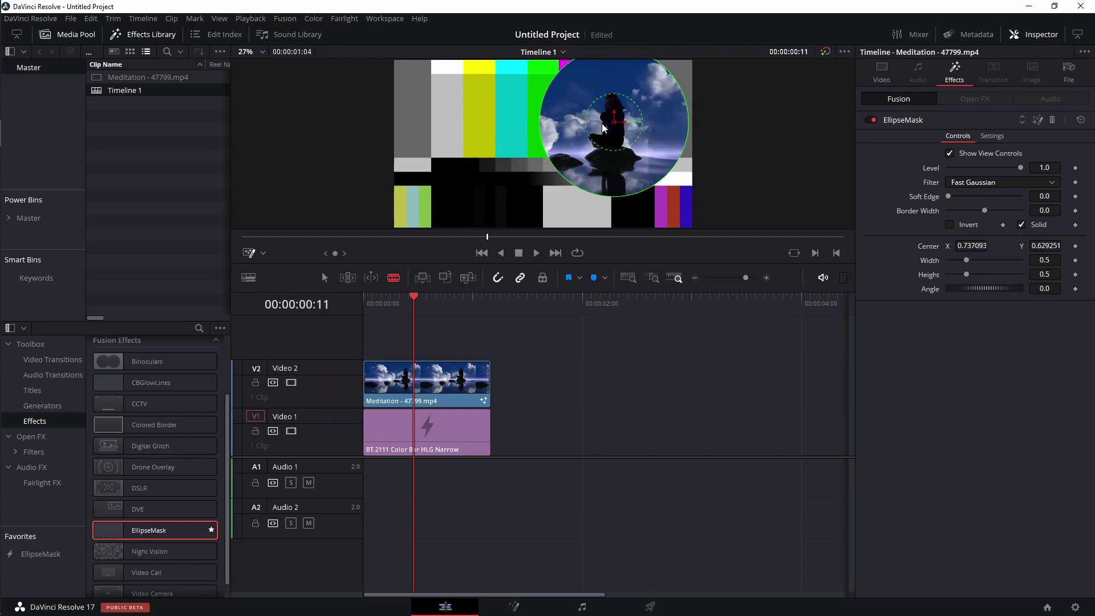
pyautogui.moveTo(566, 70); pyautogui.dragTo(579, 91)
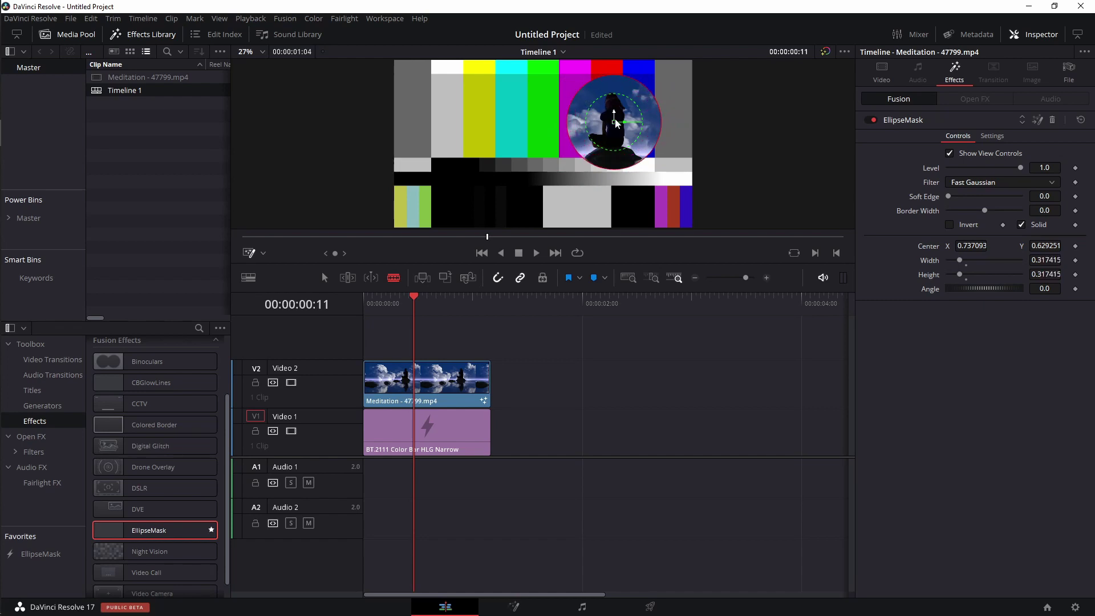
pyautogui.moveTo(649, 148); pyautogui.dragTo(676, 161)
pyautogui.moveTo(949, 196); pyautogui.dragTo(994, 205)
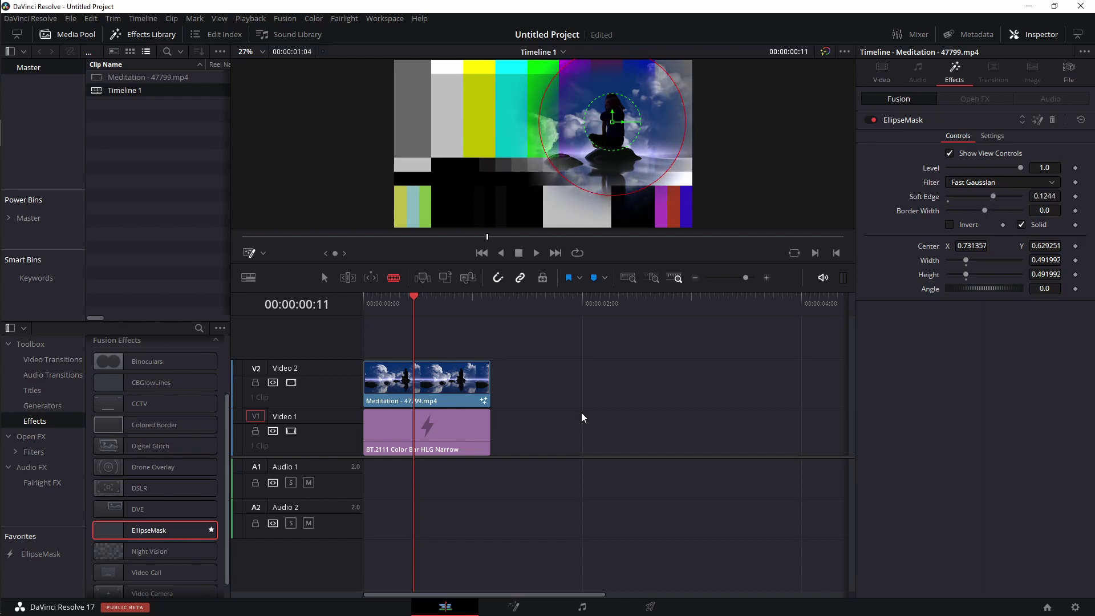
pyautogui.moveTo(413, 319); pyautogui.dragTo(423, 318)
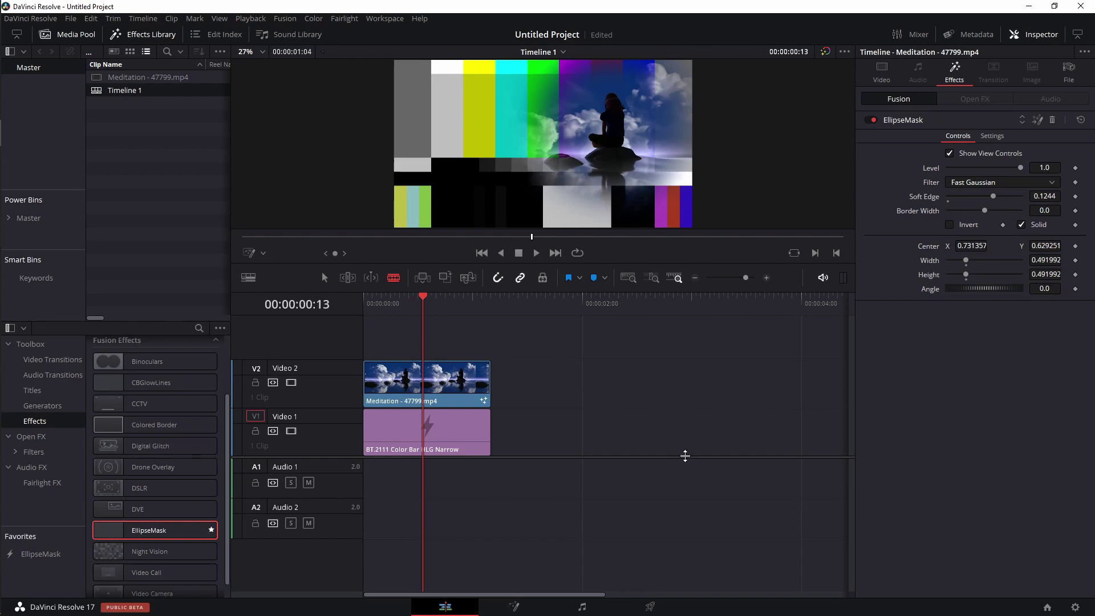
pyautogui.press('space')
pyautogui.press('Left')
pyautogui.press('Left')
pyautogui.press('Left')
pyautogui.press('Left')
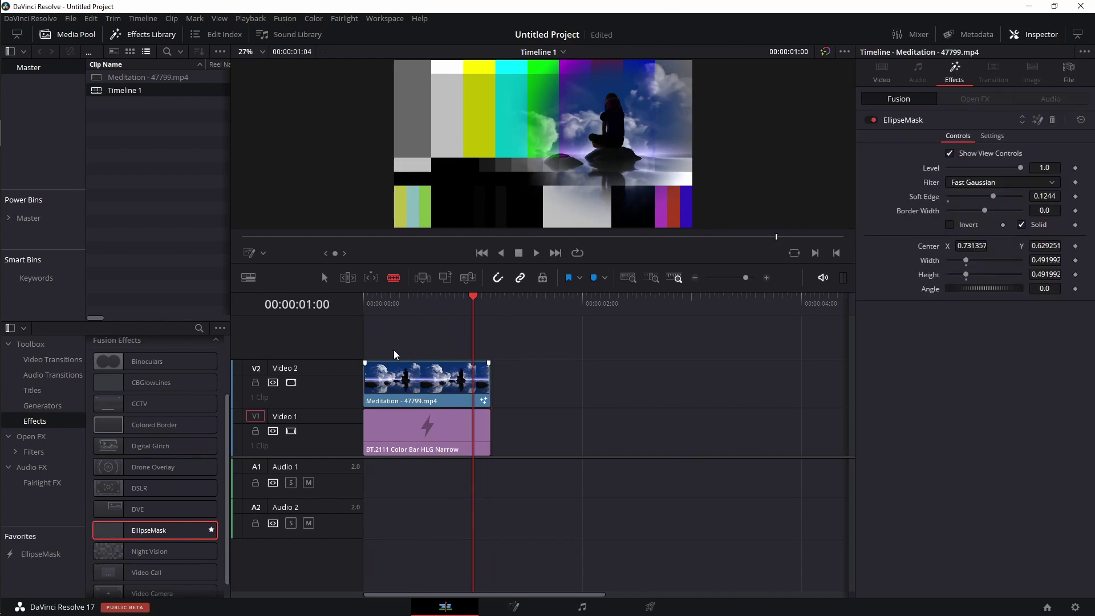
pyautogui.moveTo(428, 385)
pyautogui.mouseDown()
pyautogui.moveTo(400, 383)
pyautogui.moveTo(446, 376)
pyautogui.mouseUp()
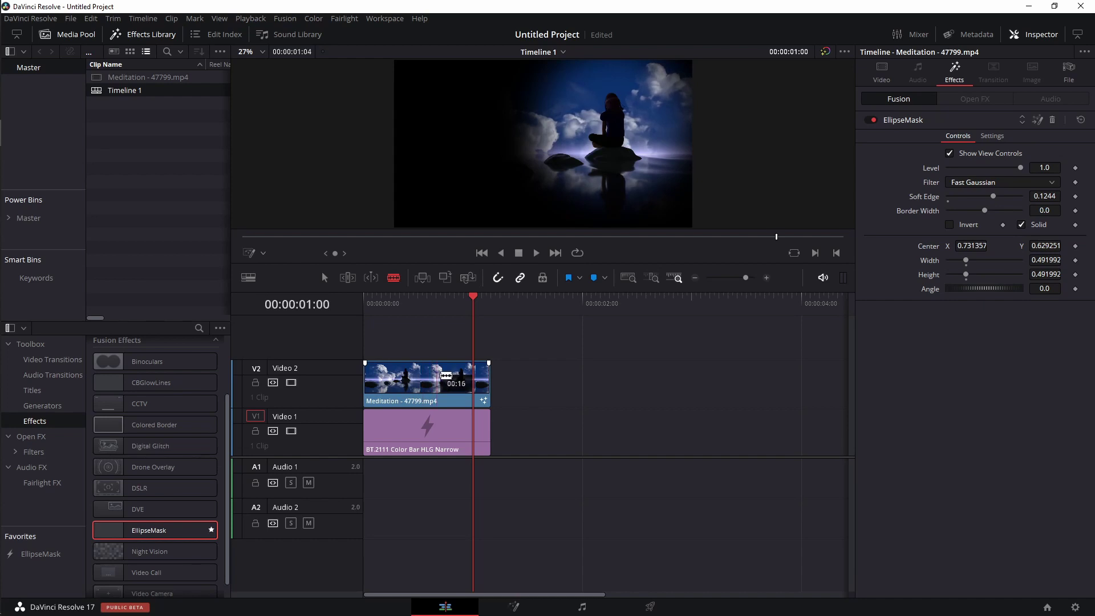
pyautogui.moveTo(446, 375)
pyautogui.mouseDown()
pyautogui.moveTo(392, 374)
pyautogui.moveTo(454, 382)
pyautogui.mouseUp()
pyautogui.moveTo(472, 296); pyautogui.dragTo(454, 296)
pyautogui.click(621, 442)
pyautogui.press('space')
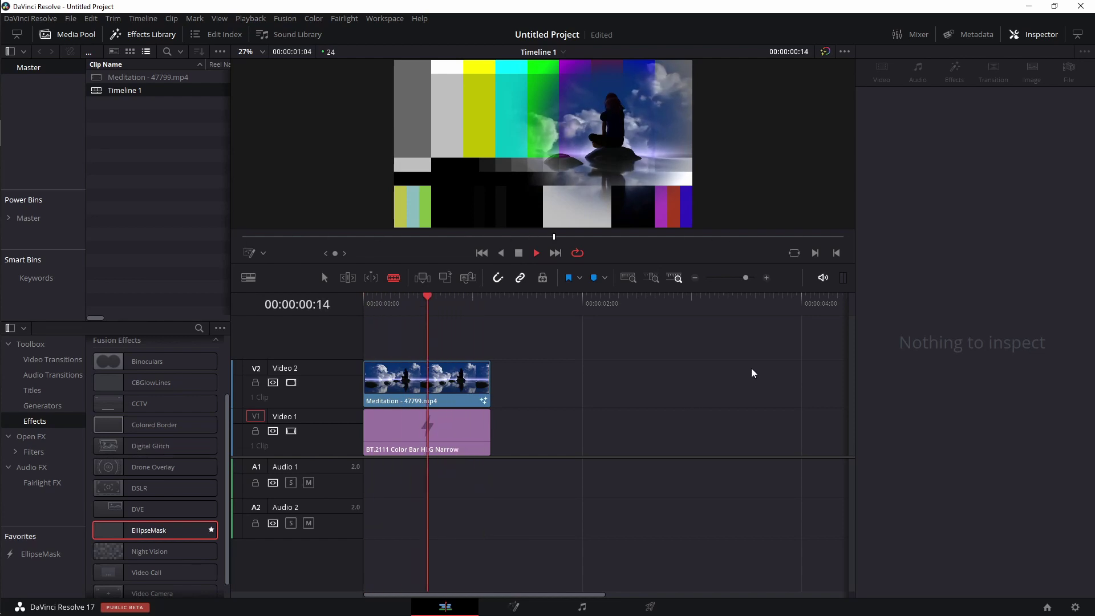
pyautogui.press('space')
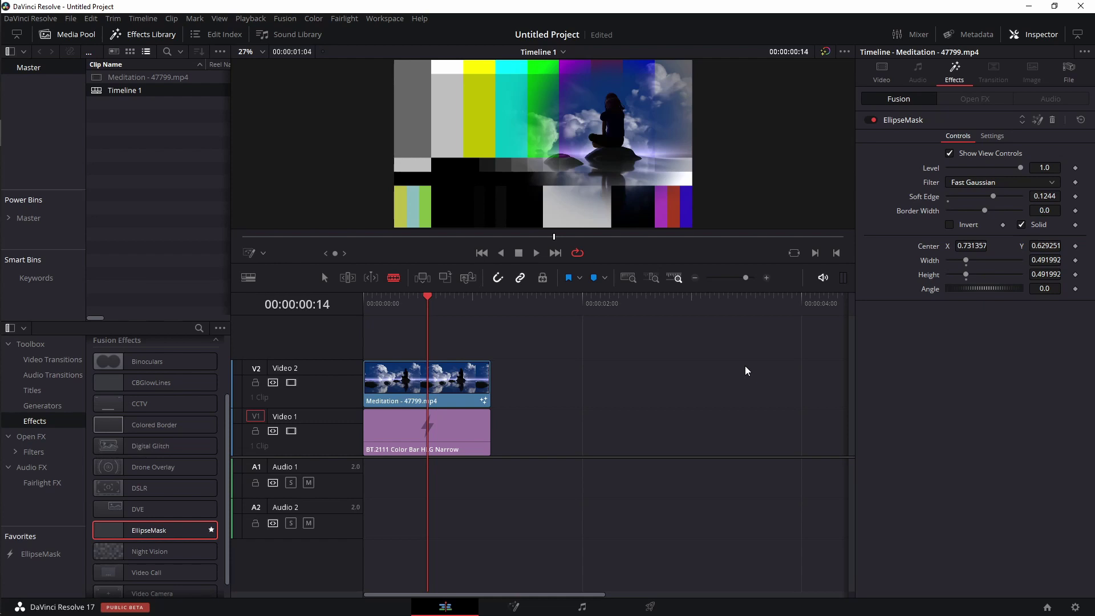
pyautogui.press('Right')
pyautogui.press('Right')
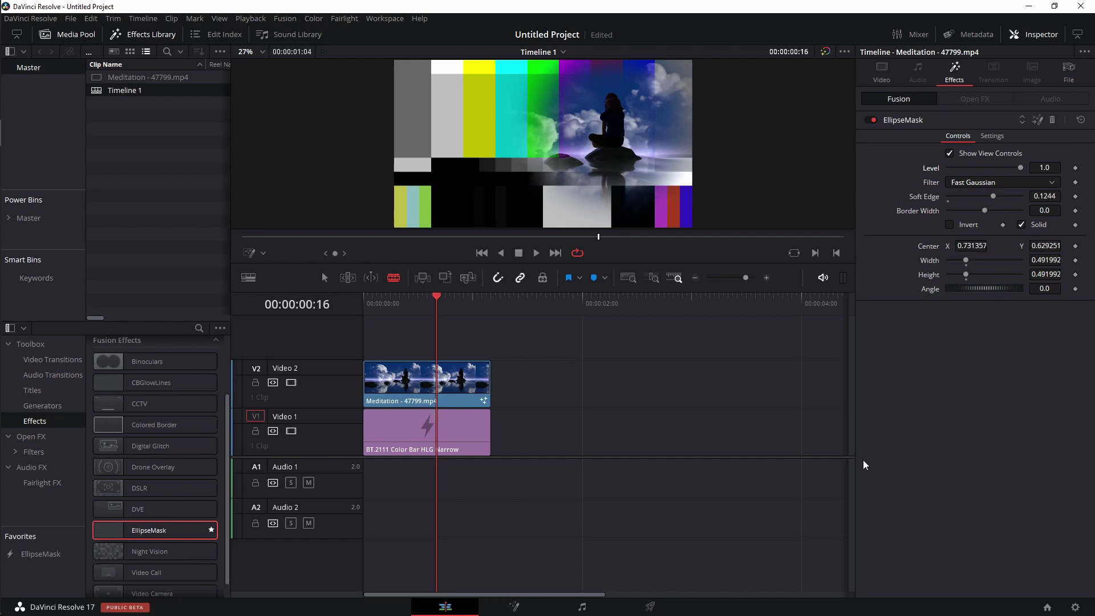
pyautogui.click(391, 298)
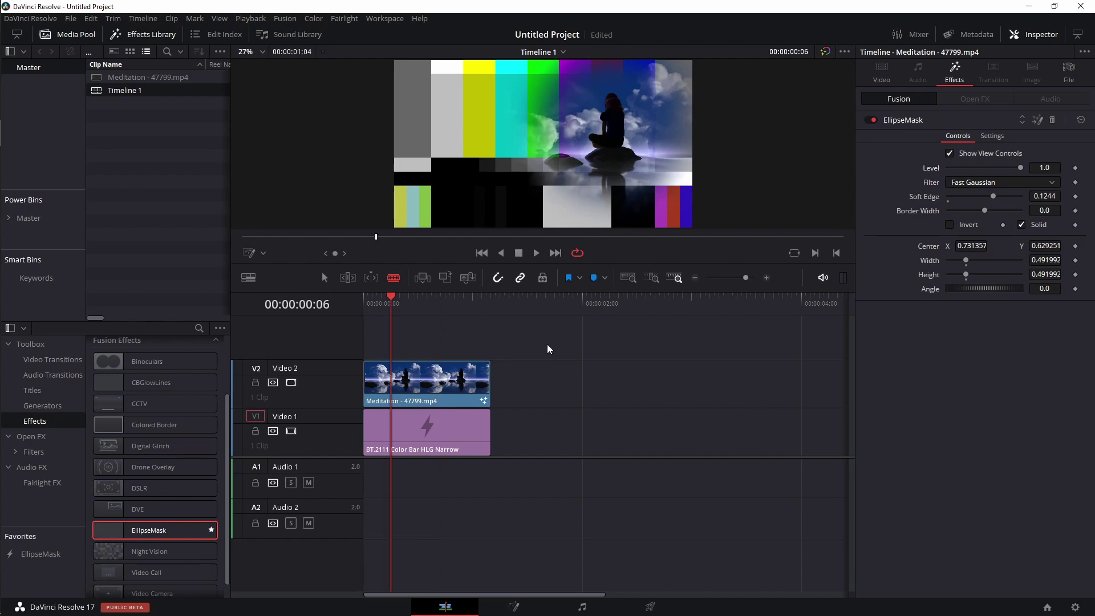